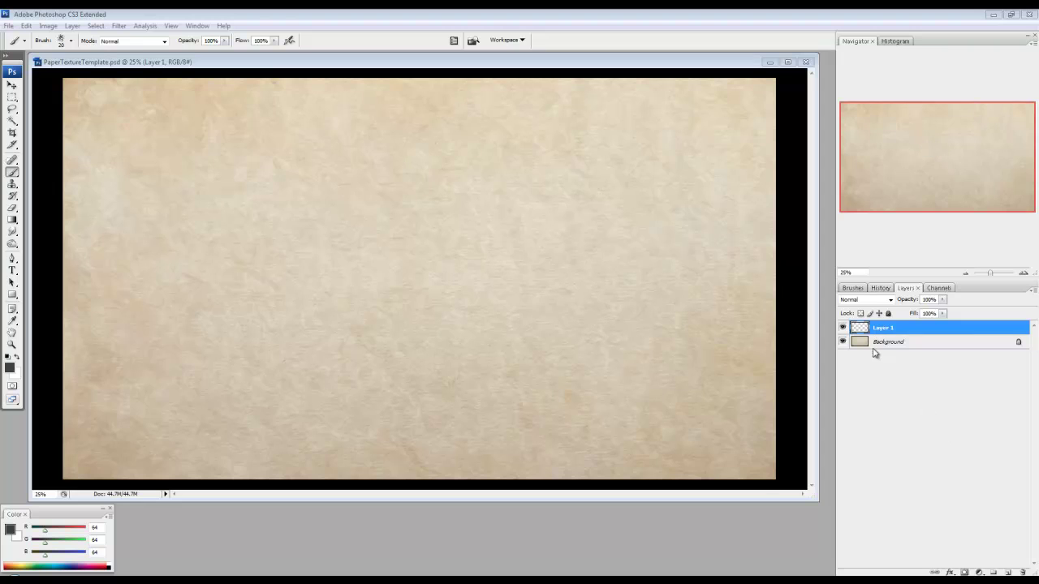
{"action": "left_click", "coordinate": [842, 327]}
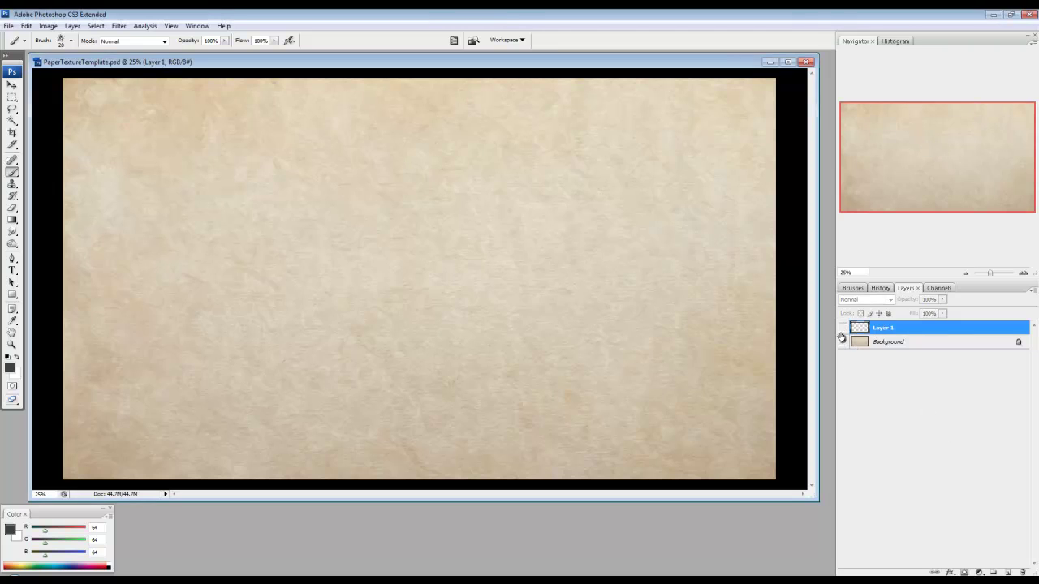
{"action": "left_click", "coordinate": [842, 328]}
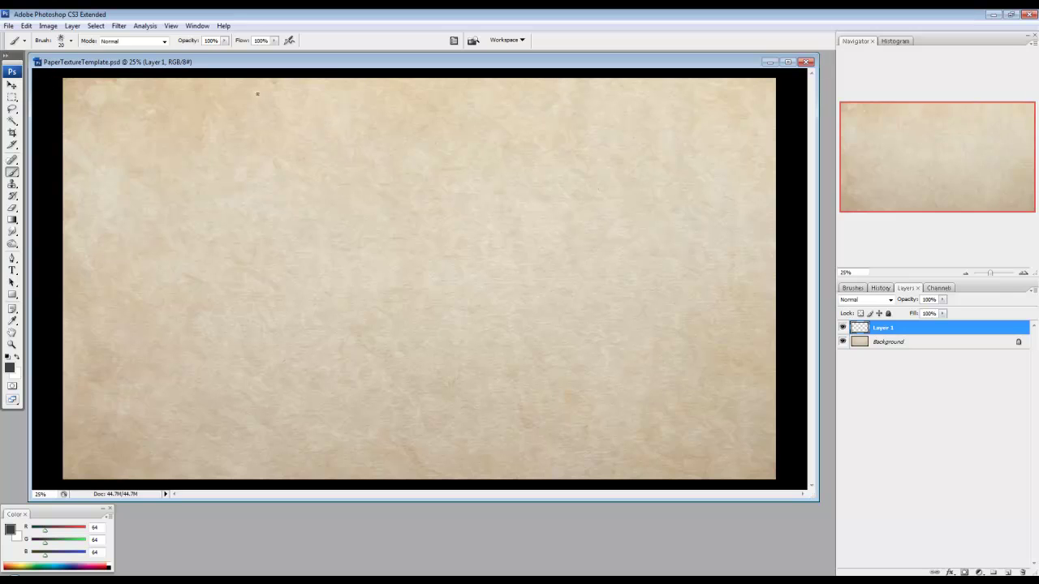
{"action": "left_click", "coordinate": [9, 368]}
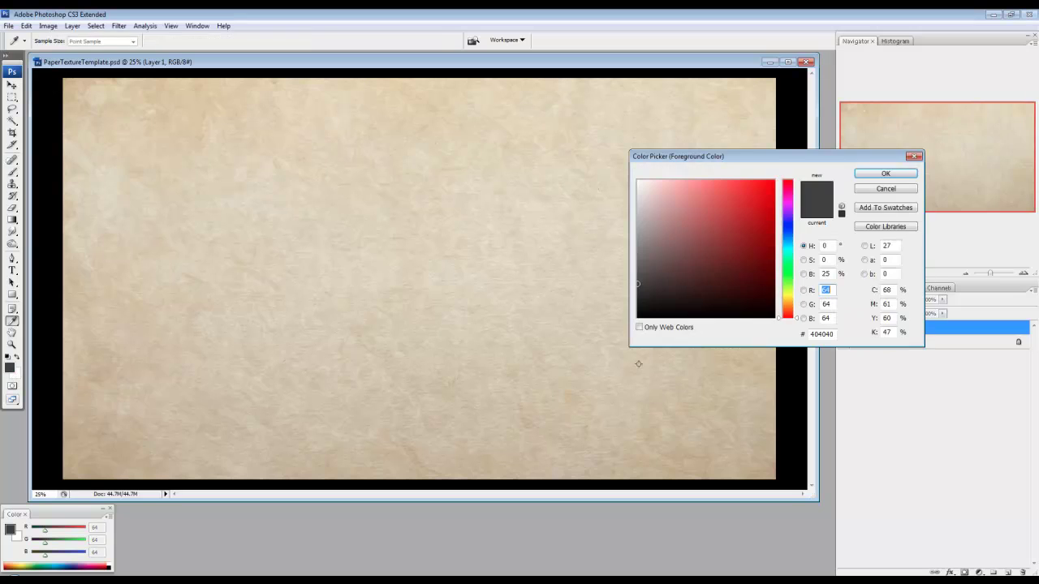
{"action": "left_click", "coordinate": [883, 189]}
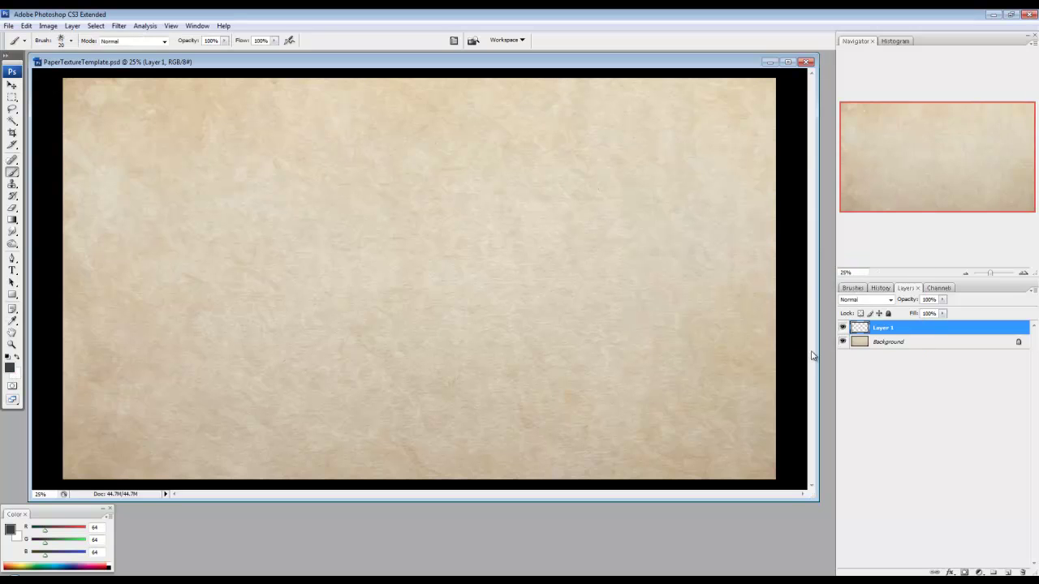
Choose the Spatter 24 pixels brush preset and enable Color Dynamics for it
{"action": "left_click", "coordinate": [856, 288]}
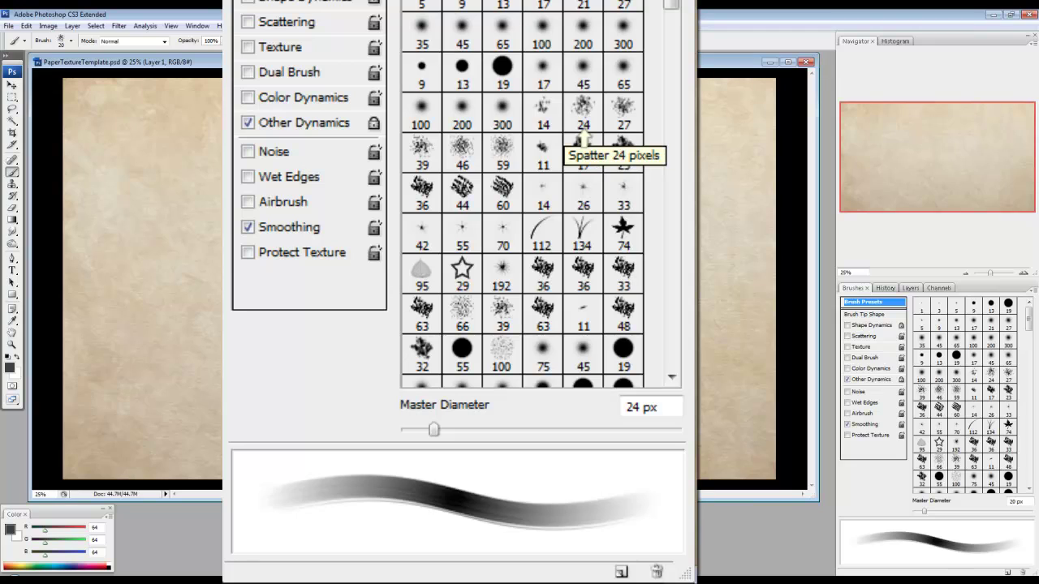
{"action": "left_click", "coordinate": [993, 378]}
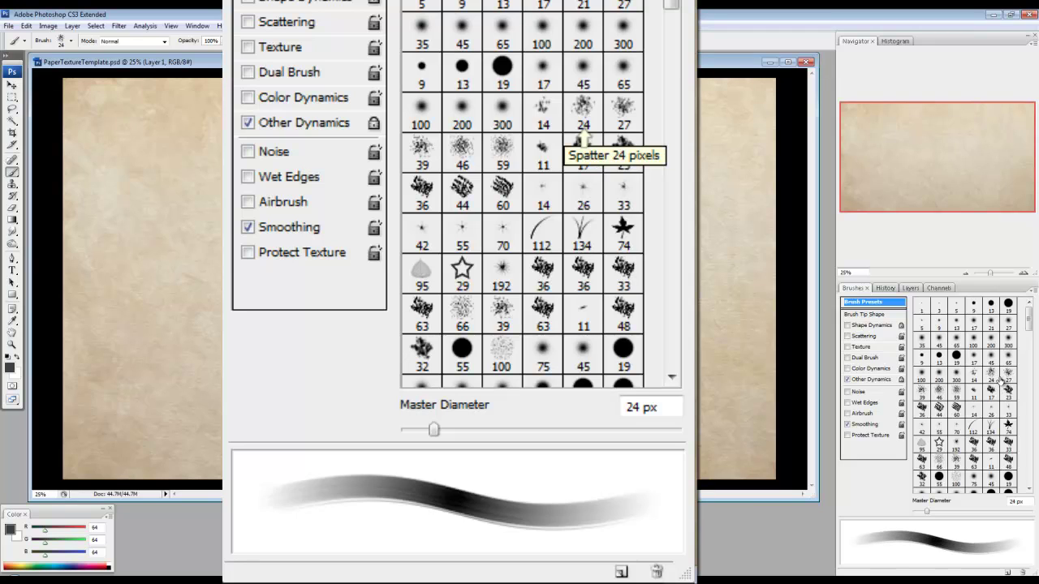
{"action": "left_click", "coordinate": [884, 379]}
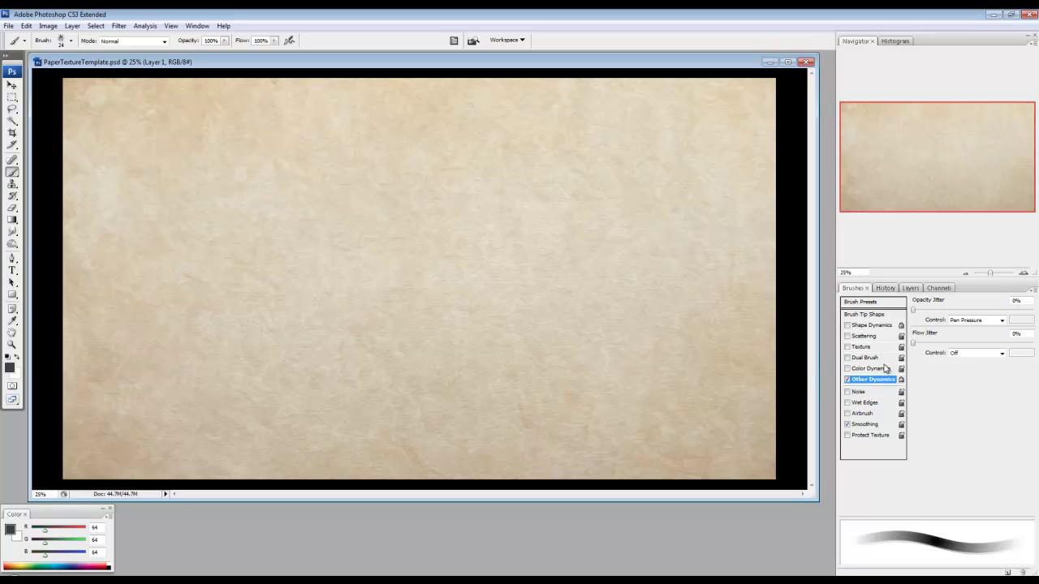
{"action": "left_click", "coordinate": [852, 369]}
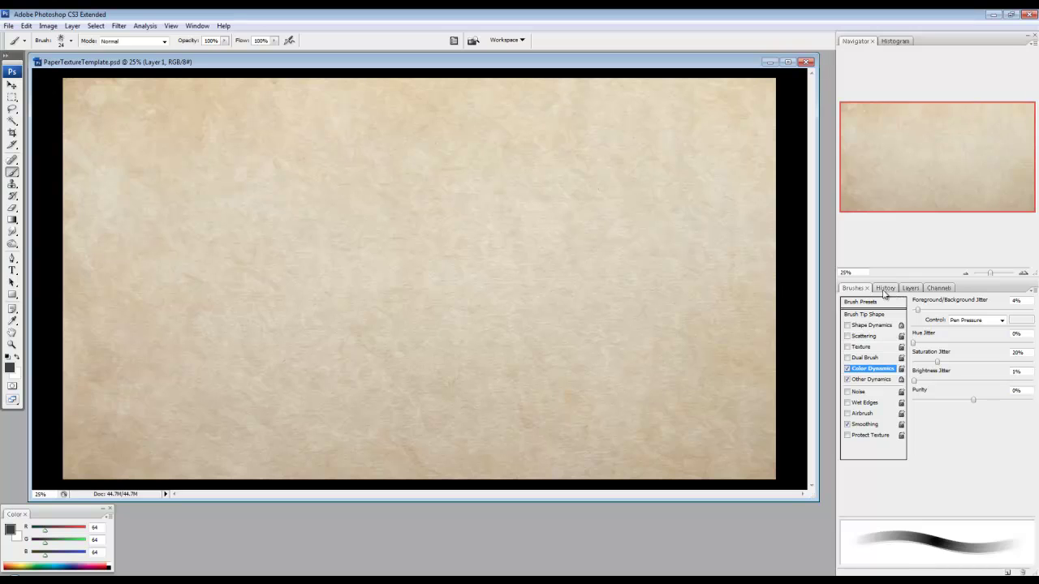
{"action": "left_click", "coordinate": [847, 379]}
Set the foreground color to a dark brown with RGB values 76, 39, 24
{"action": "left_click", "coordinate": [10, 367]}
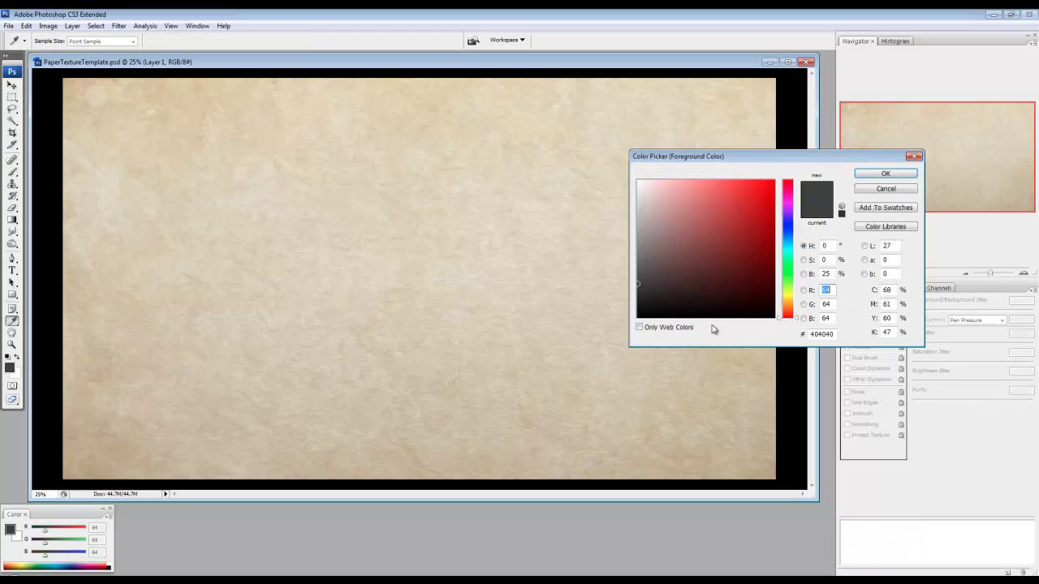
{"action": "left_click", "coordinate": [744, 292]}
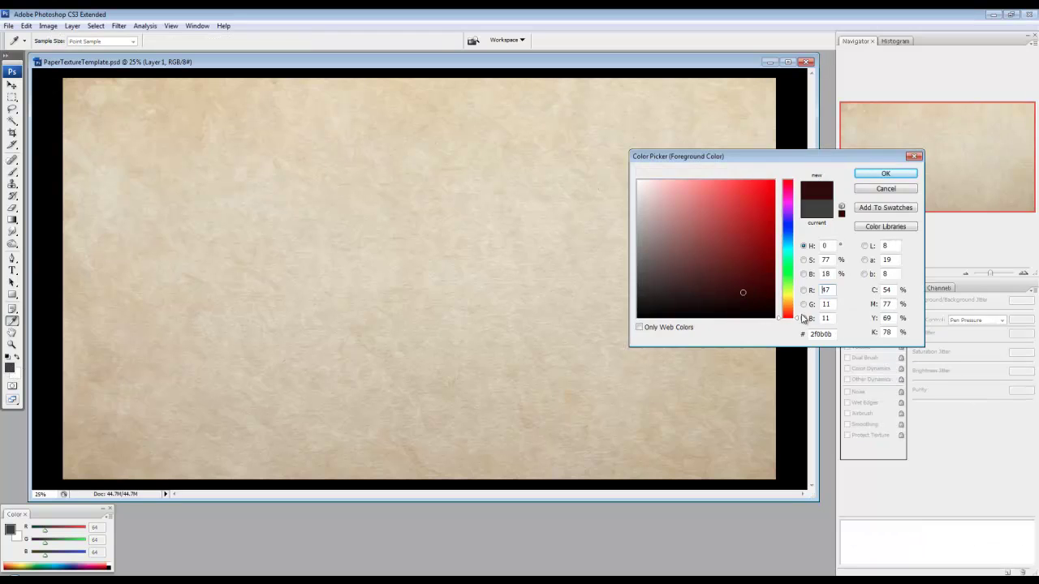
{"action": "left_click_drag", "start_coordinate": [787, 317], "coordinate": [787, 312]}
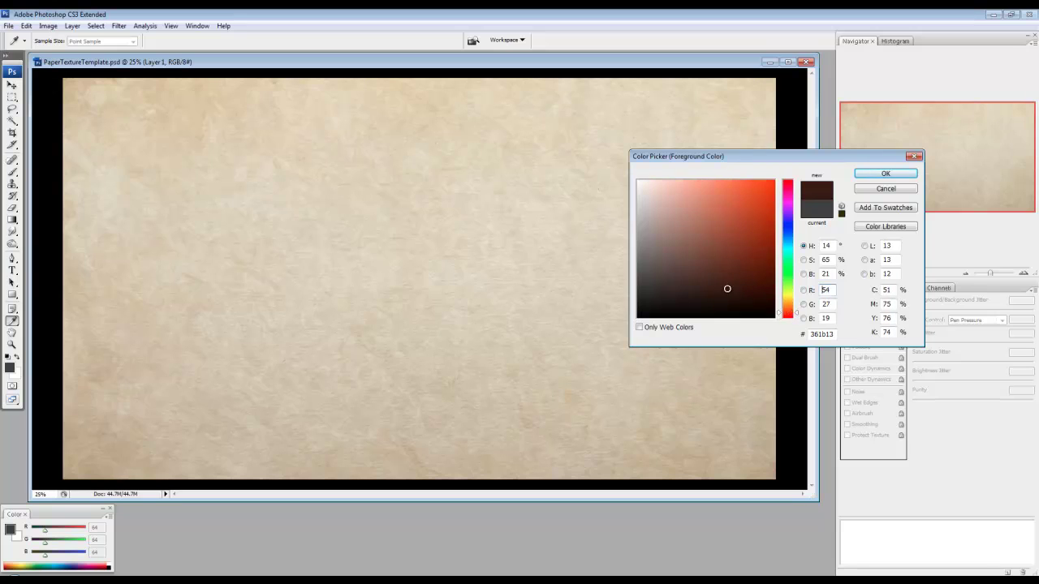
{"action": "left_click", "coordinate": [735, 270]}
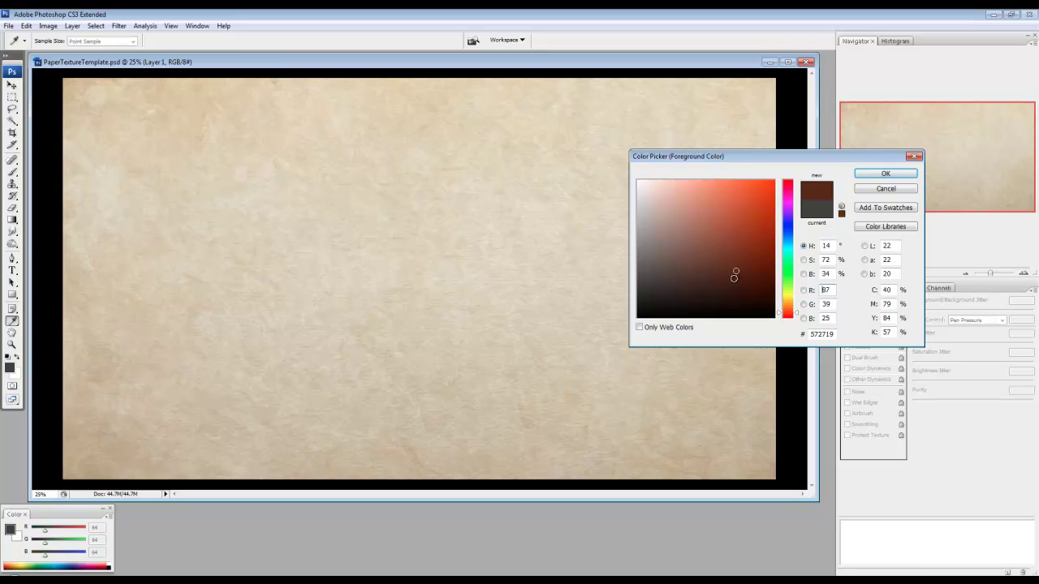
{"action": "left_click_drag", "start_coordinate": [734, 278], "coordinate": [730, 277]}
{"action": "left_click", "coordinate": [885, 174]}
Set the background color to a very dark reddish brown, darker than the foreground color
{"action": "left_click", "coordinate": [16, 374]}
{"action": "left_click_drag", "start_coordinate": [786, 313], "coordinate": [758, 296]}
{"action": "left_click", "coordinate": [748, 301]}
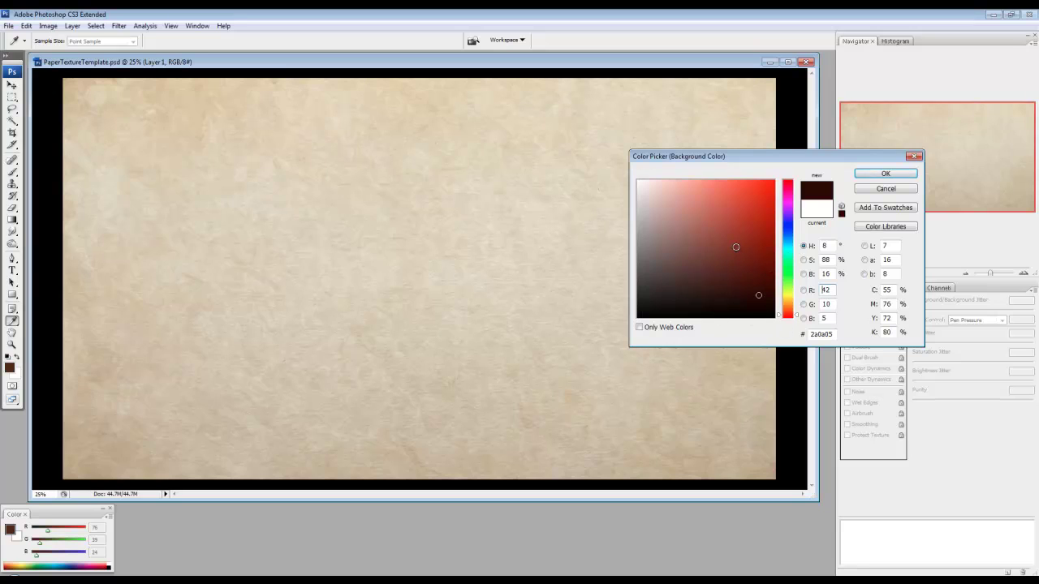
{"action": "left_click", "coordinate": [907, 176]}
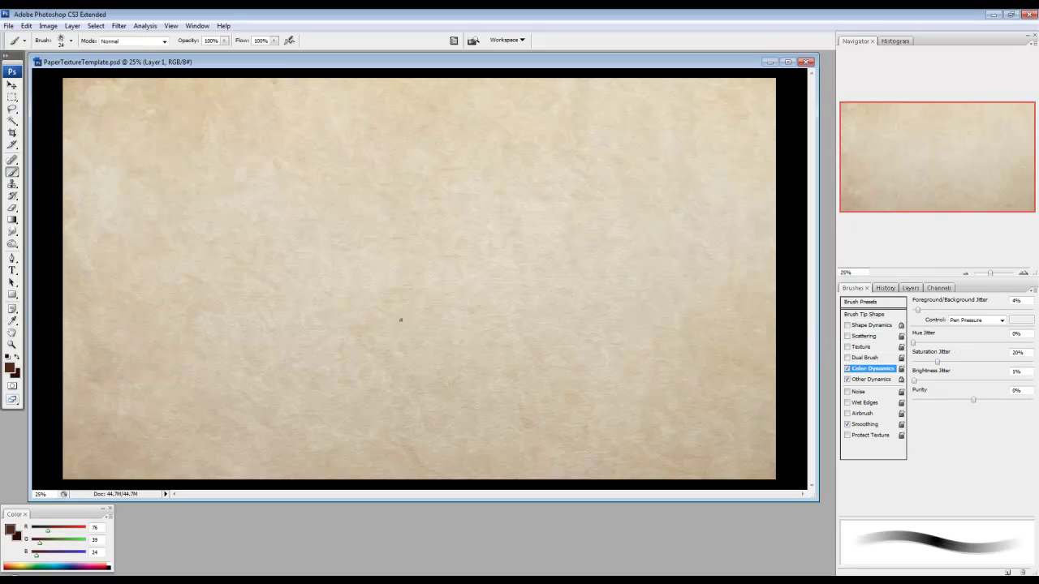
Review the brush's Other Dynamics and Color Dynamics settings and check the layers by toggling Layer 1's visibility
{"action": "left_click", "coordinate": [871, 381]}
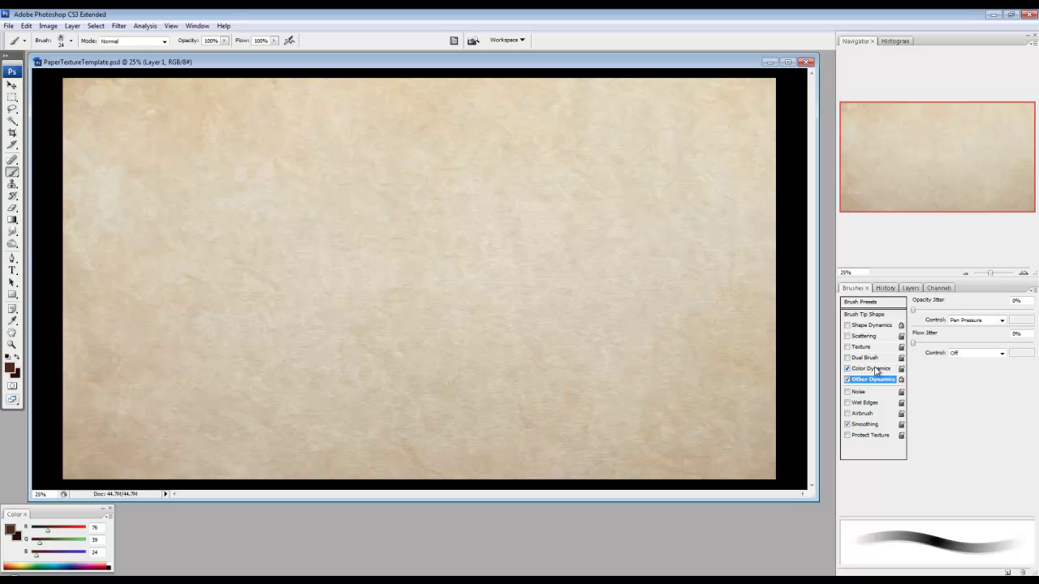
{"action": "left_click", "coordinate": [876, 371]}
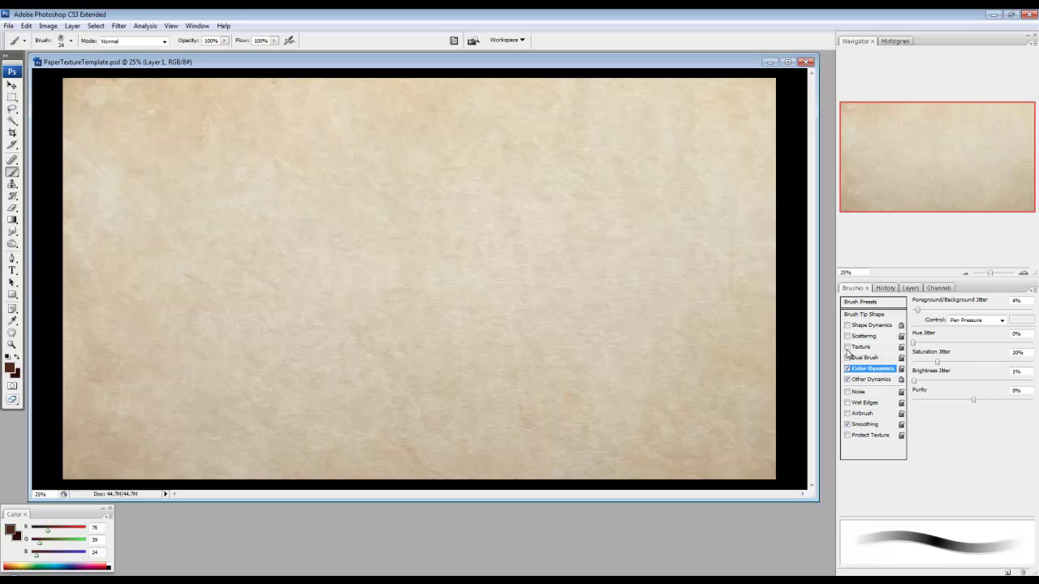
{"action": "left_click", "coordinate": [884, 288]}
{"action": "left_click", "coordinate": [910, 288]}
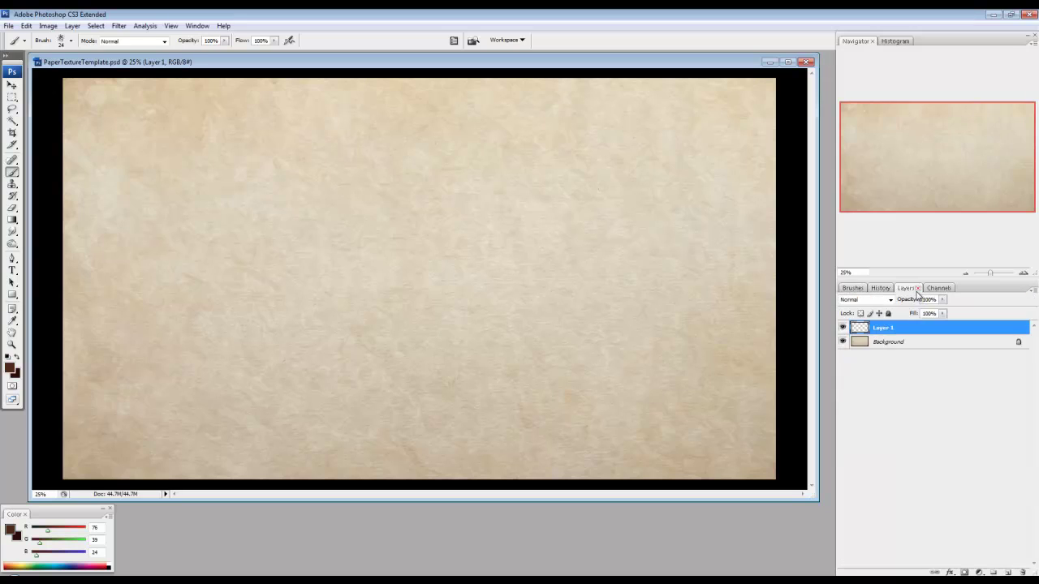
{"action": "left_click", "coordinate": [842, 328]}
{"action": "left_click", "coordinate": [842, 327]}
{"action": "left_click", "coordinate": [843, 327]}
{"action": "left_click", "coordinate": [842, 327]}
Scribble test brush strokes across the canvas on Layer 1 and select the whole canvas with the selection outline hidden
{"action": "mouse_move", "coordinate": [328, 238]}
{"action": "left_mouse_down"}
{"action": "mouse_move", "coordinate": [467, 240]}
{"action": "mouse_move", "coordinate": [548, 366]}
{"action": "mouse_move", "coordinate": [688, 312]}
{"action": "left_mouse_up"}
{"action": "mouse_move", "coordinate": [649, 355]}
{"action": "left_mouse_down"}
{"action": "mouse_move", "coordinate": [673, 417]}
{"action": "mouse_move", "coordinate": [325, 361]}
{"action": "mouse_move", "coordinate": [600, 211]}
{"action": "mouse_move", "coordinate": [741, 214]}
{"action": "left_mouse_up"}
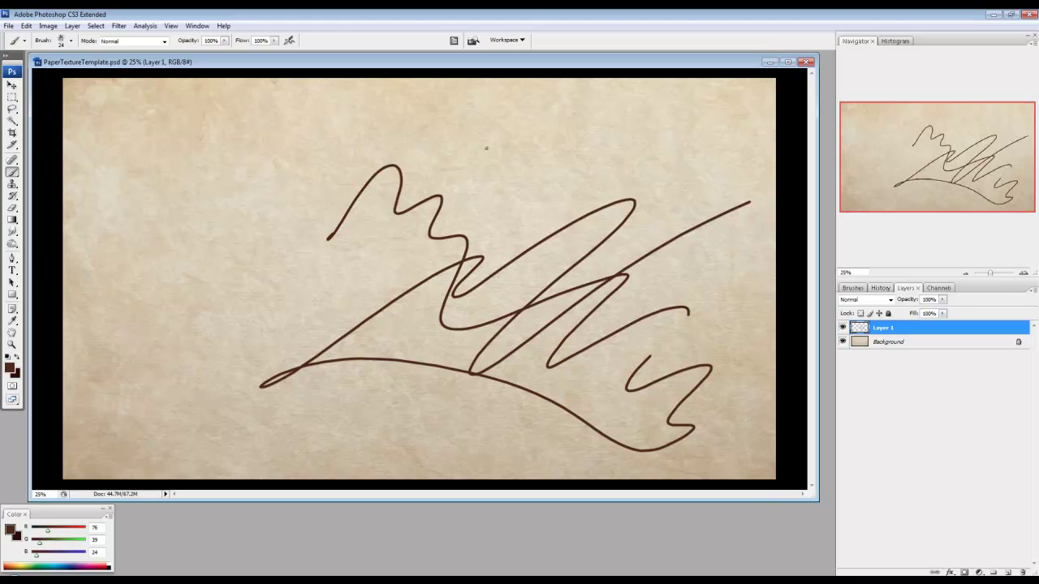
{"action": "key", "text": "ctrl+a"}
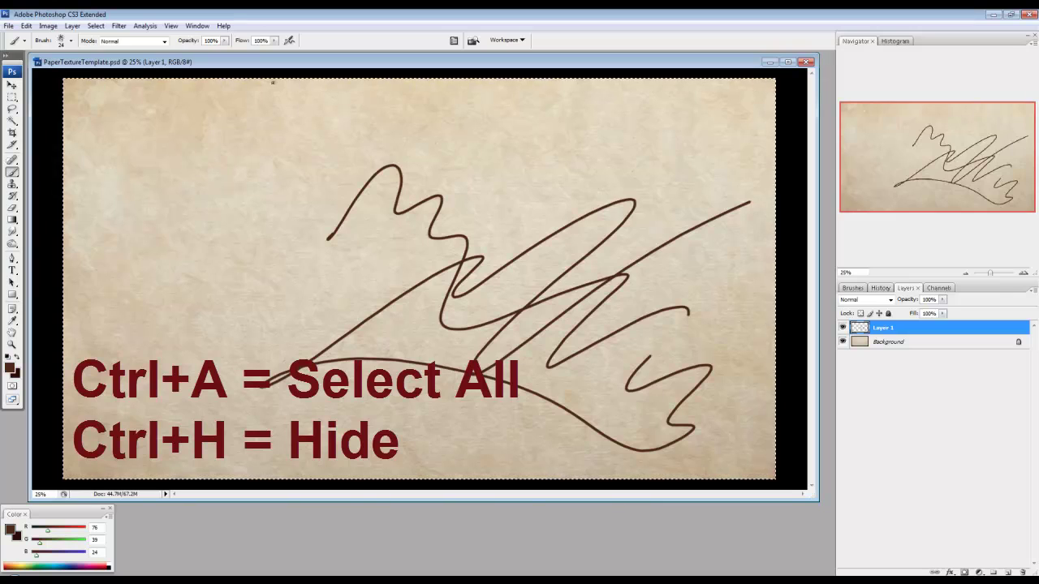
{"action": "key", "text": "ctrl+h"}
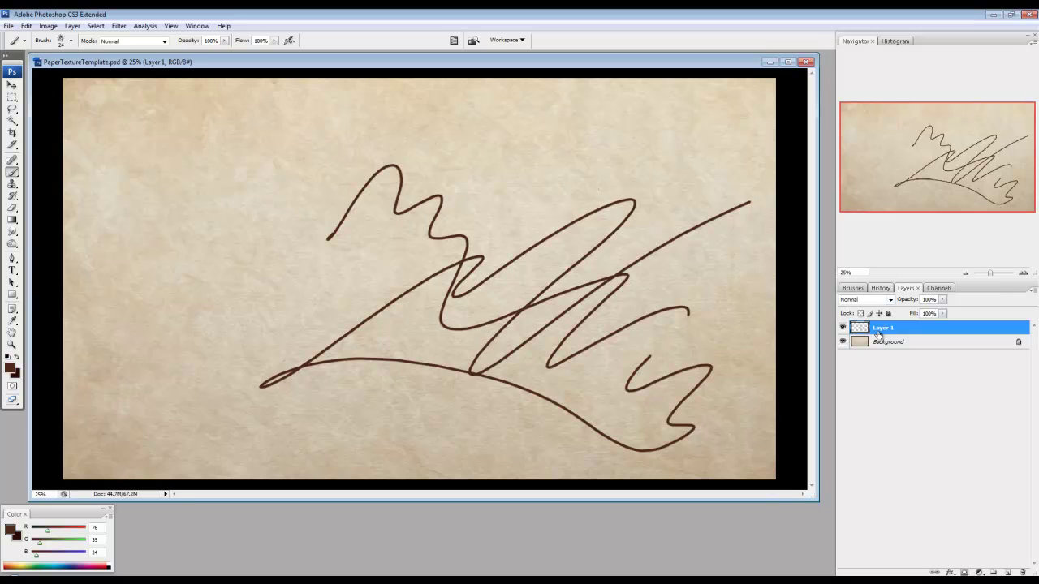
Toggle Layer 1's visibility to compare the paper background with and without the layer
{"action": "left_click", "coordinate": [843, 327]}
{"action": "left_click", "coordinate": [843, 327]}
{"action": "left_click", "coordinate": [843, 327]}
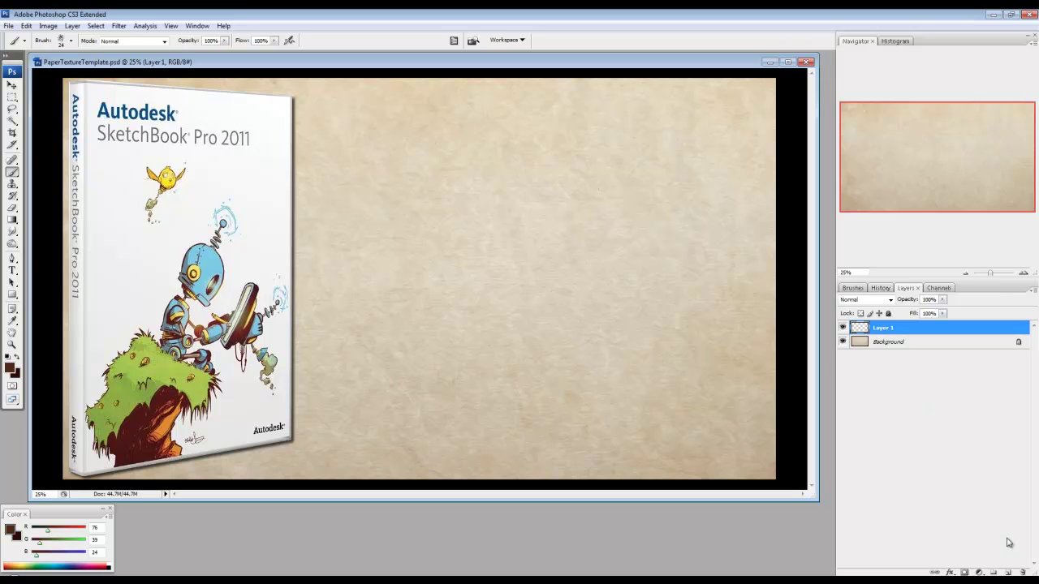
Add a new layer above Layer 1 and scribble brush strokes across it
{"action": "left_click", "coordinate": [1007, 573]}
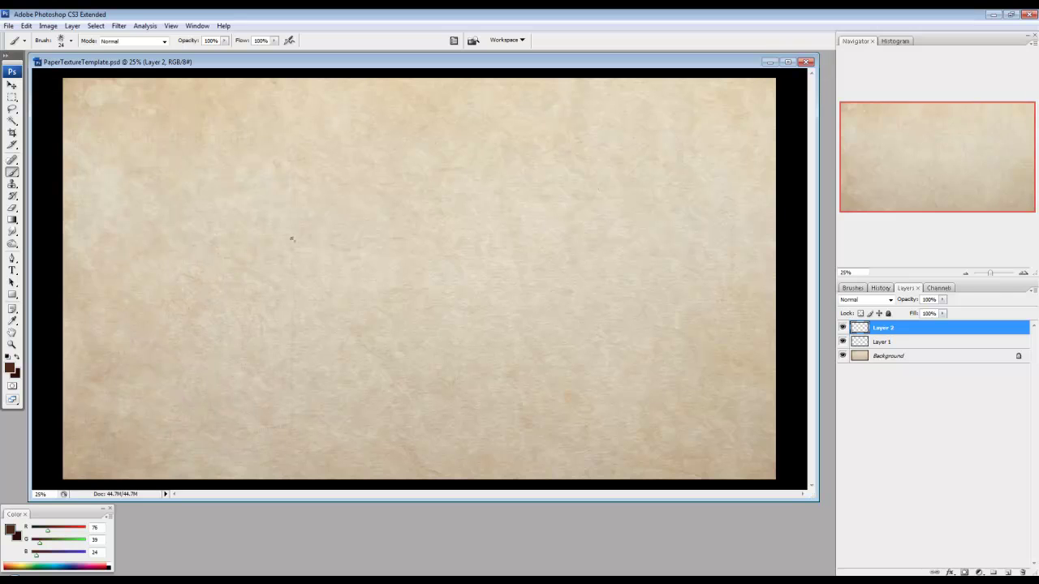
{"action": "mouse_move", "coordinate": [293, 241]}
{"action": "left_mouse_down"}
{"action": "mouse_move", "coordinate": [641, 247]}
{"action": "mouse_move", "coordinate": [651, 311]}
{"action": "left_mouse_up"}
{"action": "left_click_drag", "start_coordinate": [604, 375], "coordinate": [696, 302]}
Erase everything on the added layer, clear the selection and delete that layer
{"action": "key", "text": "ctrl+a"}
{"action": "key", "text": "Delete"}
{"action": "key", "text": "ctrl+d"}
{"action": "left_click_drag", "start_coordinate": [984, 332], "coordinate": [1022, 572]}
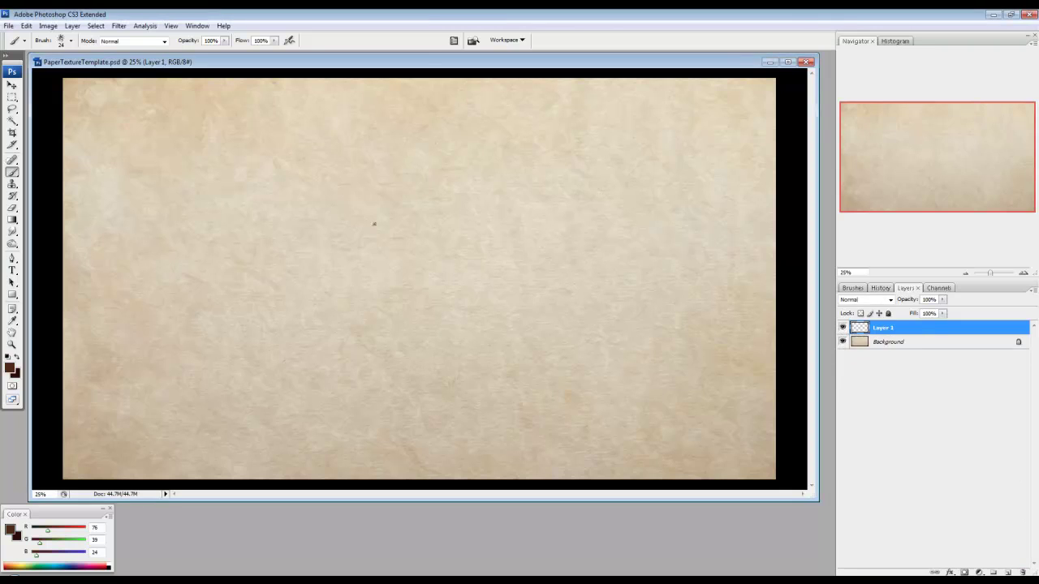
Practise selecting and deselecting the whole canvas, before and after painting a zigzag stroke on Layer 1
{"action": "key", "text": "ctrl+a"}
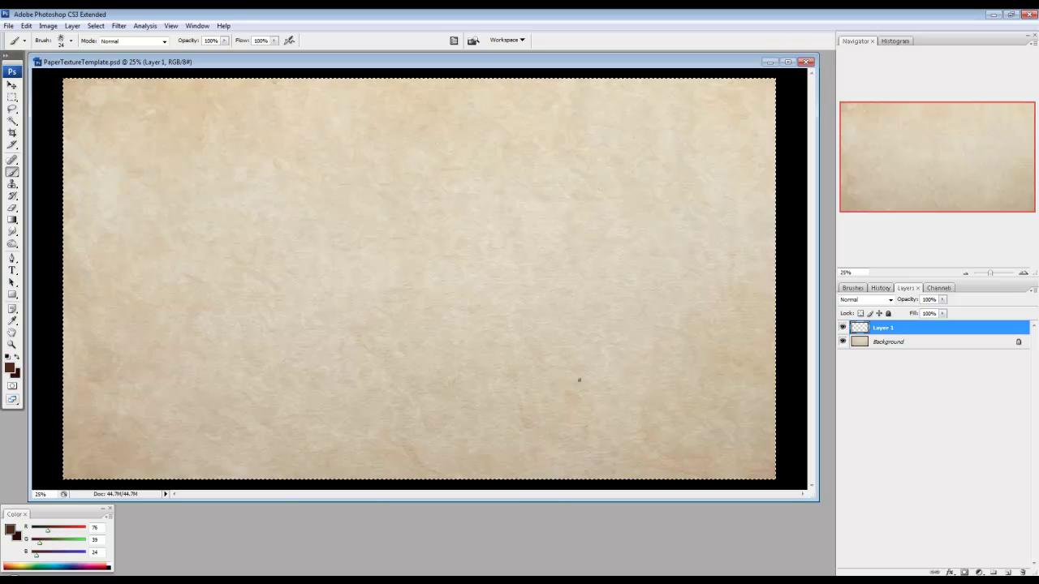
{"action": "key", "text": "ctrl+d"}
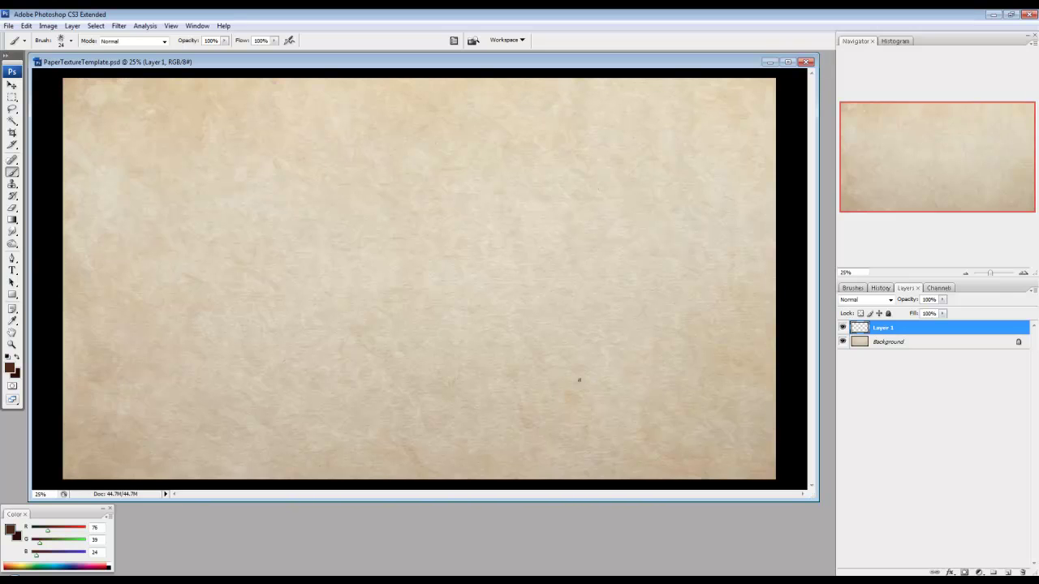
{"action": "mouse_move", "coordinate": [316, 214]}
{"action": "left_mouse_down"}
{"action": "mouse_move", "coordinate": [413, 136]}
{"action": "mouse_move", "coordinate": [500, 214]}
{"action": "mouse_move", "coordinate": [596, 277]}
{"action": "mouse_move", "coordinate": [595, 359]}
{"action": "mouse_move", "coordinate": [715, 279]}
{"action": "left_mouse_up"}
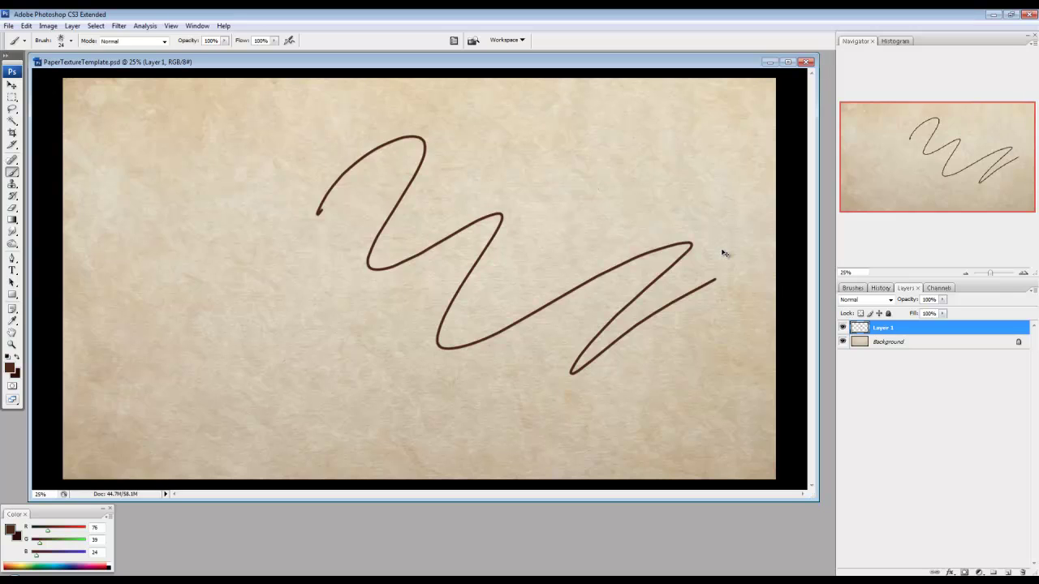
{"action": "key", "text": "ctrl+a"}
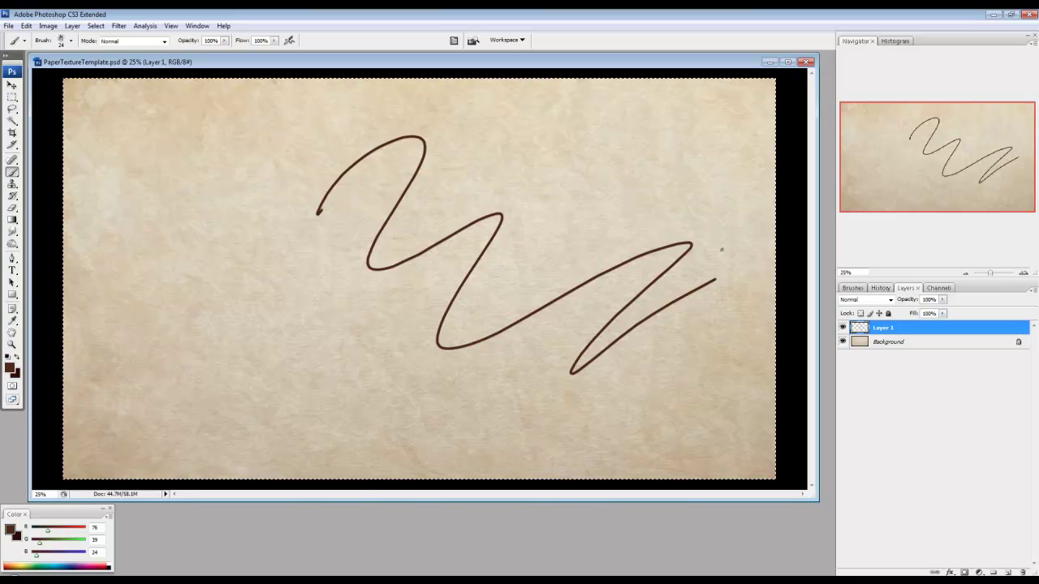
{"action": "key", "text": "ctrl+d"}
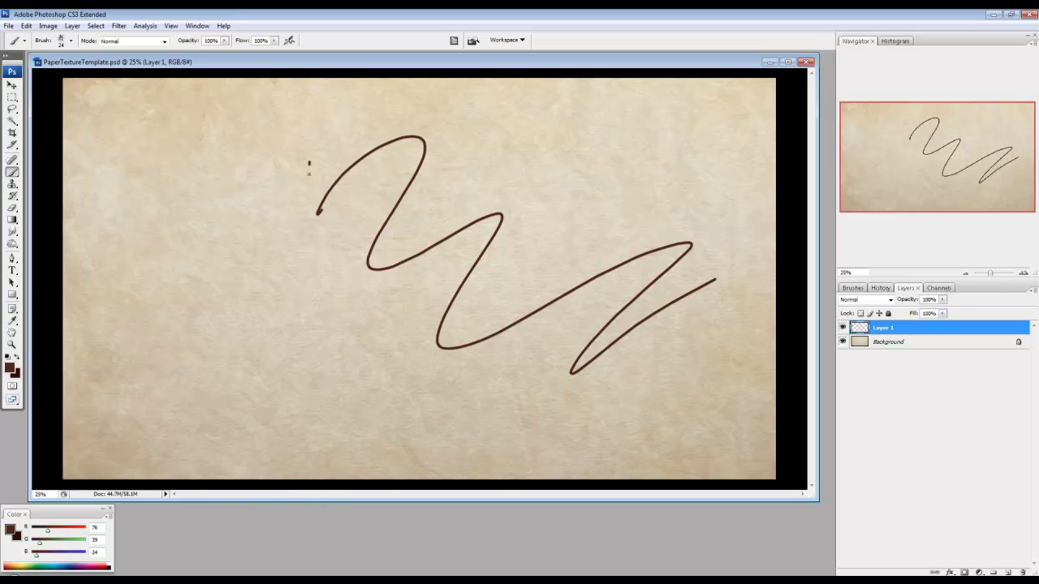
Paint a long looping stroke over the zigzag on Layer 1 and remove the test strokes
{"action": "mouse_move", "coordinate": [309, 166]}
{"action": "left_mouse_down"}
{"action": "mouse_move", "coordinate": [381, 241]}
{"action": "mouse_move", "coordinate": [393, 306]}
{"action": "mouse_move", "coordinate": [152, 388]}
{"action": "mouse_move", "coordinate": [524, 248]}
{"action": "mouse_move", "coordinate": [467, 384]}
{"action": "mouse_move", "coordinate": [711, 322]}
{"action": "left_mouse_up"}
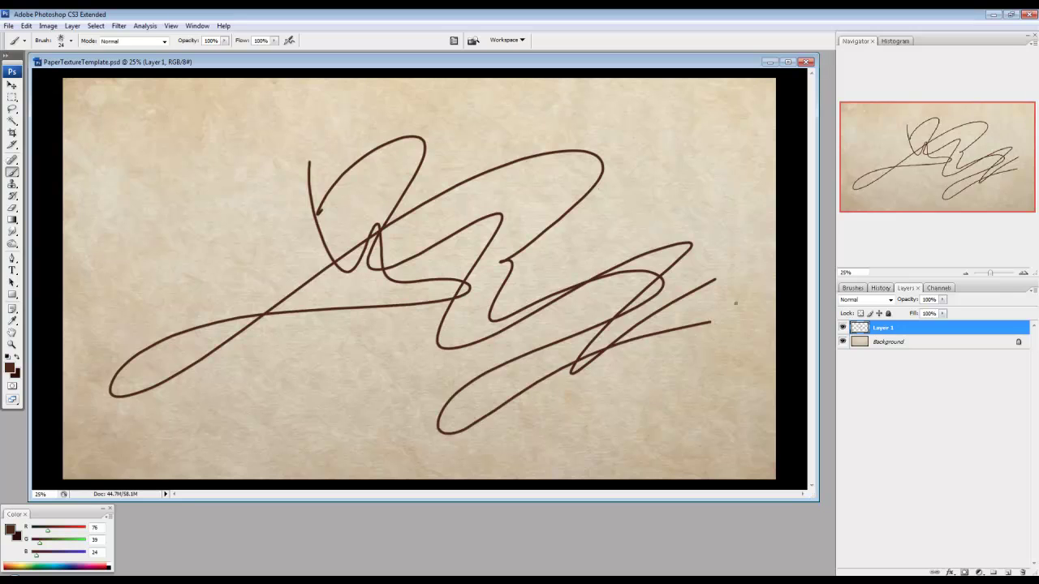
{"action": "key", "text": "ctrl+z"}
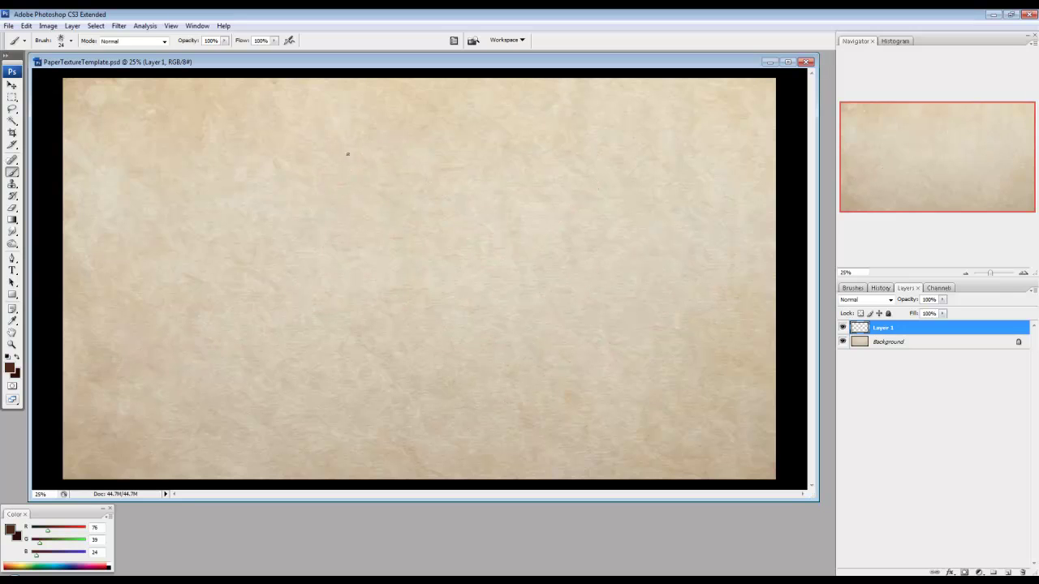
Scribble angular and looping freehand brush strokes over the upper middle of the paper on Layer 1
{"action": "mouse_move", "coordinate": [347, 155]}
{"action": "left_mouse_down"}
{"action": "mouse_move", "coordinate": [367, 183]}
{"action": "mouse_move", "coordinate": [351, 131]}
{"action": "mouse_move", "coordinate": [382, 195]}
{"action": "left_mouse_up"}
{"action": "mouse_move", "coordinate": [341, 137]}
{"action": "left_mouse_down"}
{"action": "mouse_move", "coordinate": [420, 197]}
{"action": "mouse_move", "coordinate": [386, 241]}
{"action": "left_mouse_up"}
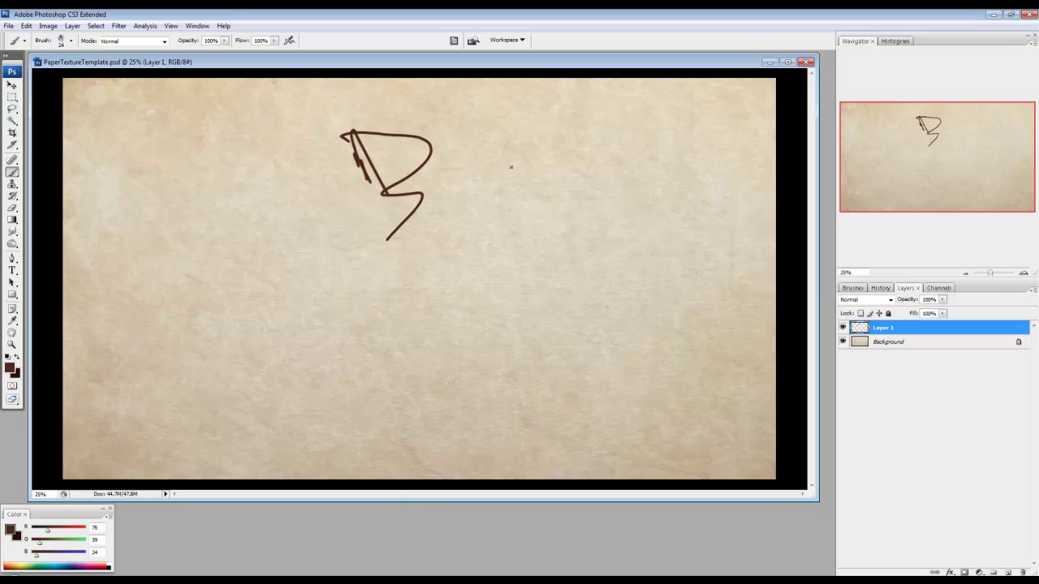
{"action": "left_click_drag", "start_coordinate": [429, 119], "coordinate": [434, 257]}
{"action": "left_click_drag", "start_coordinate": [420, 217], "coordinate": [536, 260]}
{"action": "left_click_drag", "start_coordinate": [536, 198], "coordinate": [542, 317]}
{"action": "mouse_move", "coordinate": [554, 268]}
{"action": "left_mouse_down"}
{"action": "mouse_move", "coordinate": [595, 296]}
{"action": "mouse_move", "coordinate": [447, 315]}
{"action": "mouse_move", "coordinate": [654, 314]}
{"action": "mouse_move", "coordinate": [638, 172]}
{"action": "mouse_move", "coordinate": [610, 169]}
{"action": "mouse_move", "coordinate": [362, 229]}
{"action": "mouse_move", "coordinate": [593, 266]}
{"action": "left_mouse_up"}
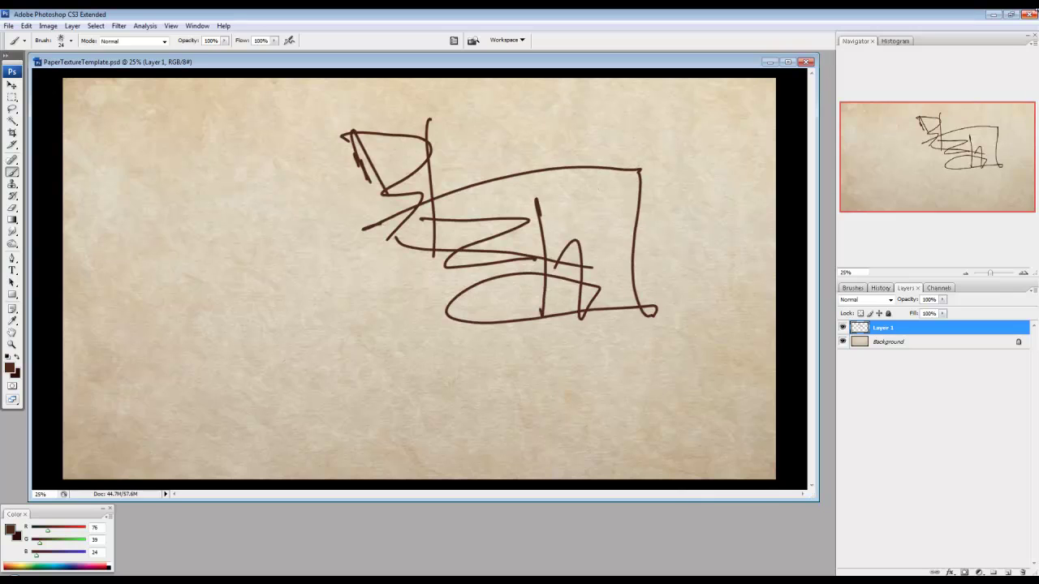
Close PaperTextureTemplate.psd without saving the changes
{"action": "left_click", "coordinate": [1033, 14]}
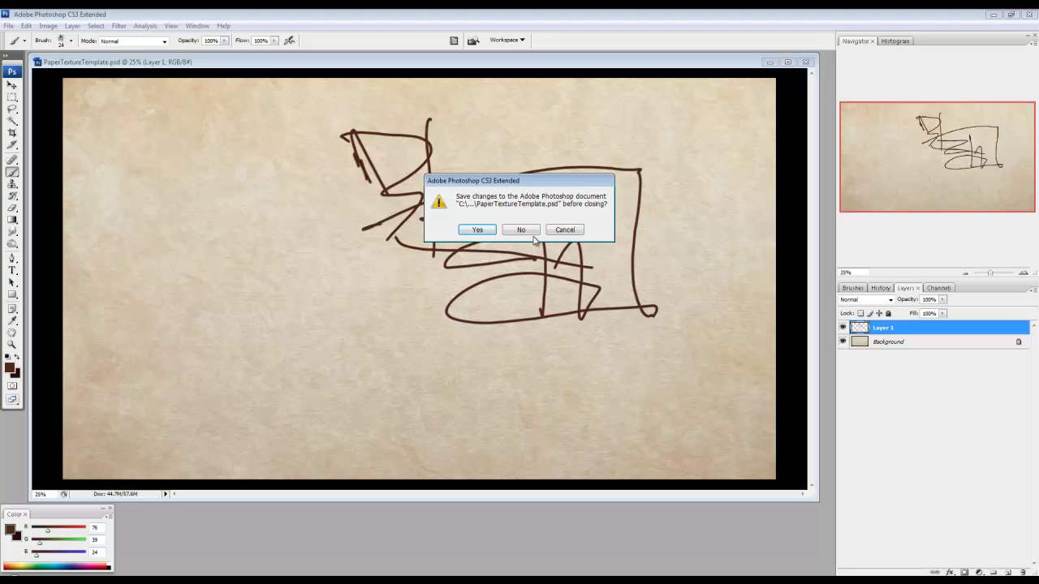
{"action": "left_click", "coordinate": [526, 231]}
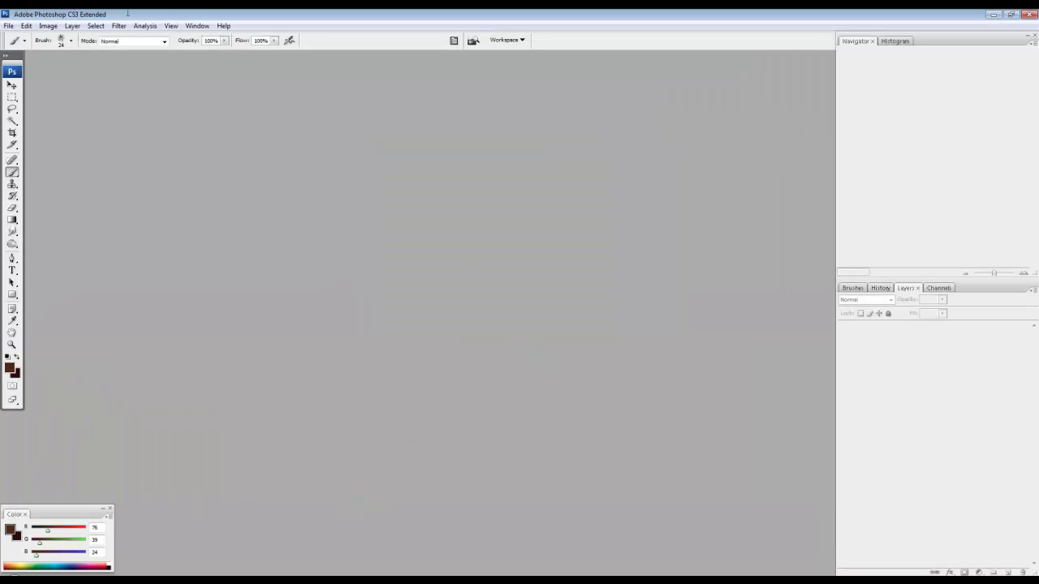
Reopen PaperTextureTemplate.psd from the recently used files
{"action": "left_click", "coordinate": [8, 25]}
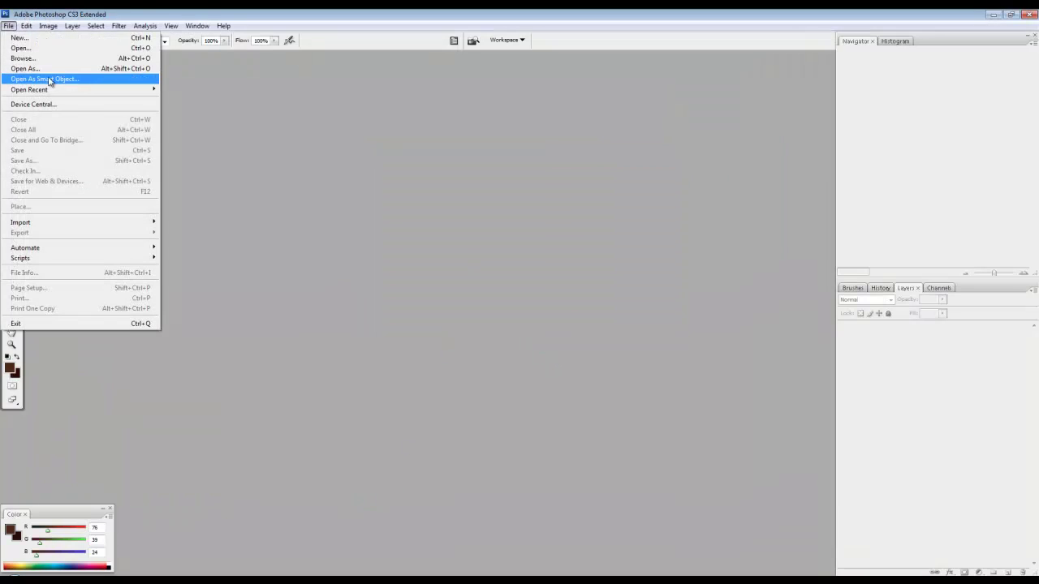
{"action": "mouse_move", "coordinate": [63, 91]}
{"action": "left_click", "coordinate": [192, 87]}
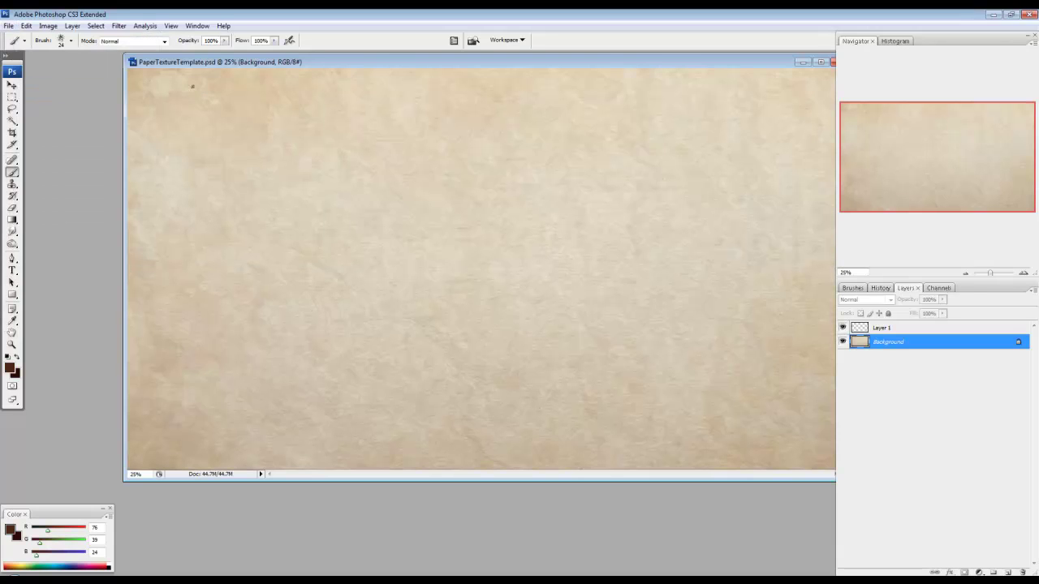
Undo a short test stroke made on the Background and make Layer 1 the active layer
{"action": "mouse_move", "coordinate": [486, 254]}
{"action": "left_mouse_down"}
{"action": "mouse_move", "coordinate": [549, 205]}
{"action": "mouse_move", "coordinate": [501, 305]}
{"action": "mouse_move", "coordinate": [649, 324]}
{"action": "mouse_move", "coordinate": [617, 362]}
{"action": "mouse_move", "coordinate": [531, 342]}
{"action": "left_mouse_up"}
{"action": "key", "text": "ctrl+z"}
{"action": "left_click", "coordinate": [1014, 329]}
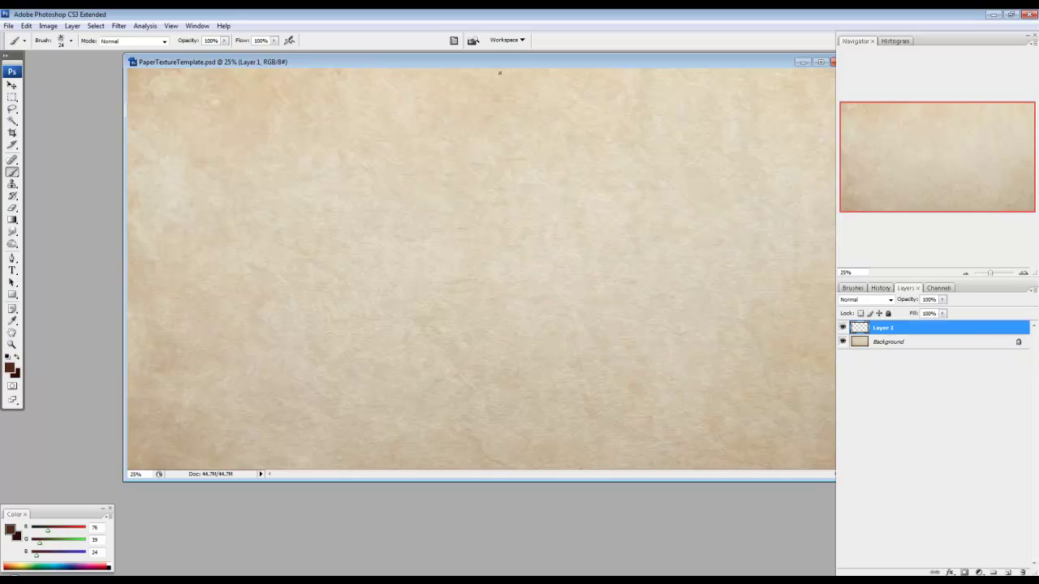
Reposition the document window beside the tools and enlarge it so a black margin surrounds the whole canvas
{"action": "left_click_drag", "start_coordinate": [517, 62], "coordinate": [422, 60]}
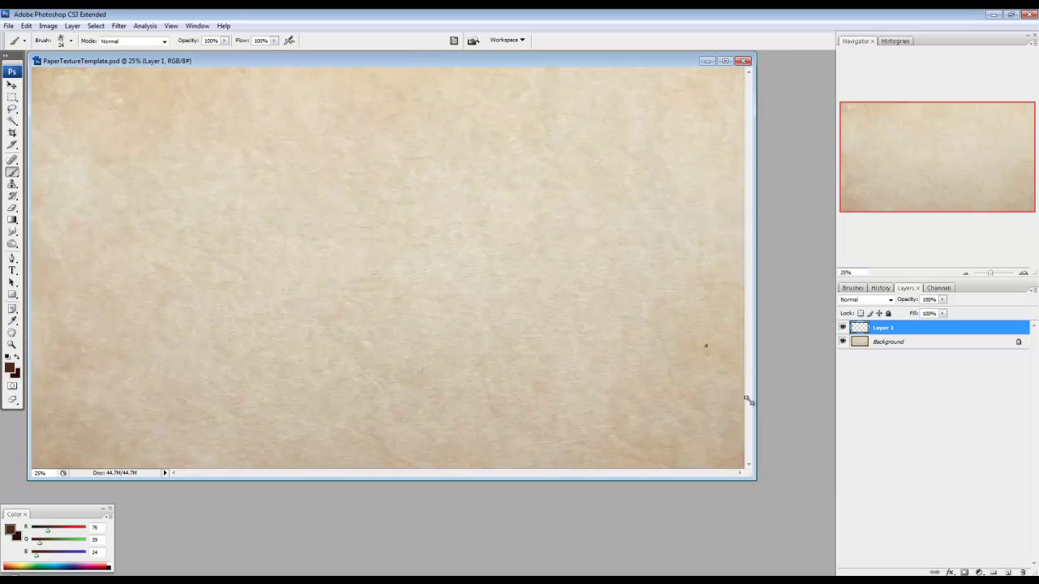
{"action": "left_click_drag", "start_coordinate": [762, 481], "coordinate": [802, 490]}
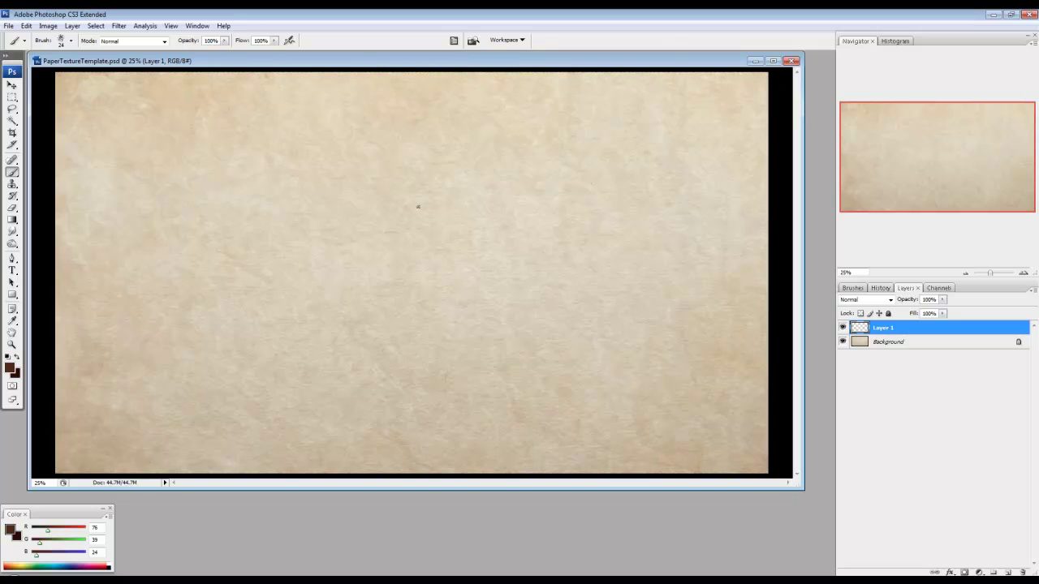
Try looping, wavy and hatched brush strokes across the paper on Layer 1, clearing the strokes after each round
{"action": "mouse_move", "coordinate": [357, 181]}
{"action": "left_mouse_down"}
{"action": "mouse_move", "coordinate": [385, 192]}
{"action": "mouse_move", "coordinate": [414, 324]}
{"action": "mouse_move", "coordinate": [499, 254]}
{"action": "mouse_move", "coordinate": [626, 320]}
{"action": "mouse_move", "coordinate": [548, 349]}
{"action": "left_mouse_up"}
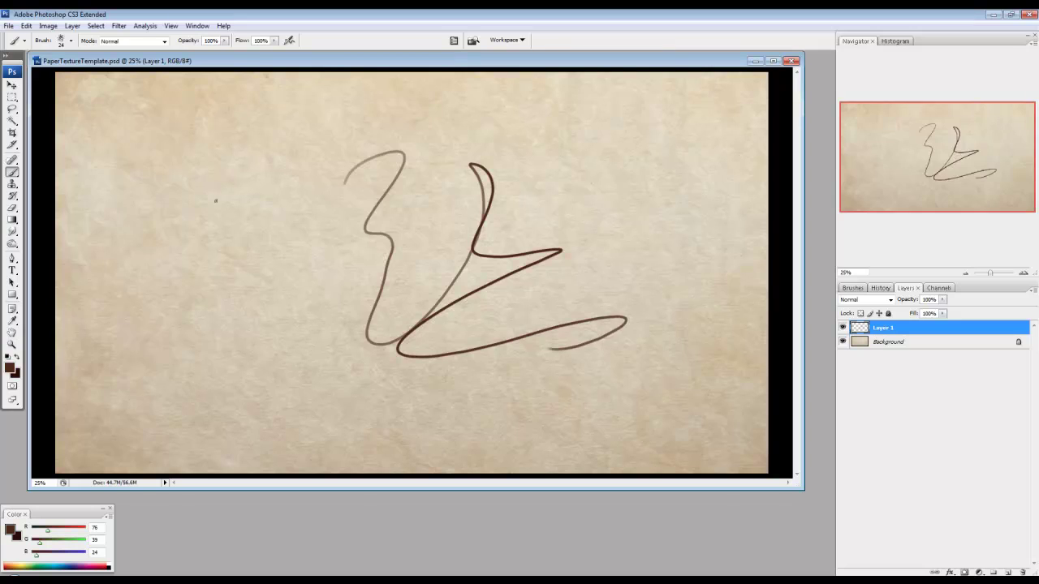
{"action": "mouse_move", "coordinate": [217, 146]}
{"action": "left_mouse_down"}
{"action": "mouse_move", "coordinate": [227, 229]}
{"action": "mouse_move", "coordinate": [258, 246]}
{"action": "mouse_move", "coordinate": [268, 288]}
{"action": "mouse_move", "coordinate": [352, 238]}
{"action": "mouse_move", "coordinate": [381, 268]}
{"action": "mouse_move", "coordinate": [536, 243]}
{"action": "mouse_move", "coordinate": [455, 332]}
{"action": "mouse_move", "coordinate": [679, 224]}
{"action": "left_mouse_up"}
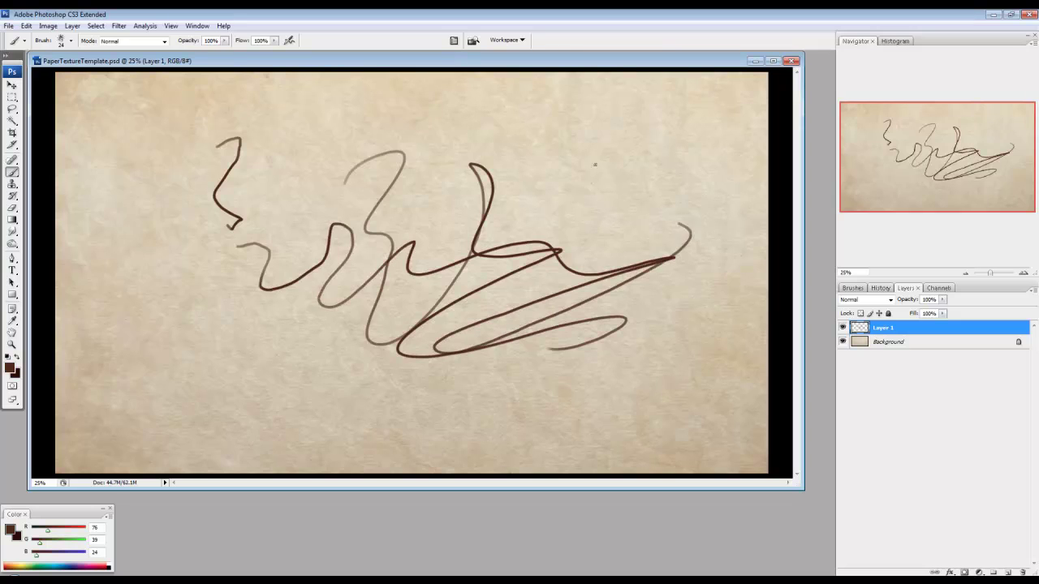
{"action": "left_click_drag", "start_coordinate": [595, 146], "coordinate": [599, 253]}
{"action": "left_click_drag", "start_coordinate": [647, 186], "coordinate": [605, 244]}
{"action": "left_click_drag", "start_coordinate": [565, 215], "coordinate": [667, 221]}
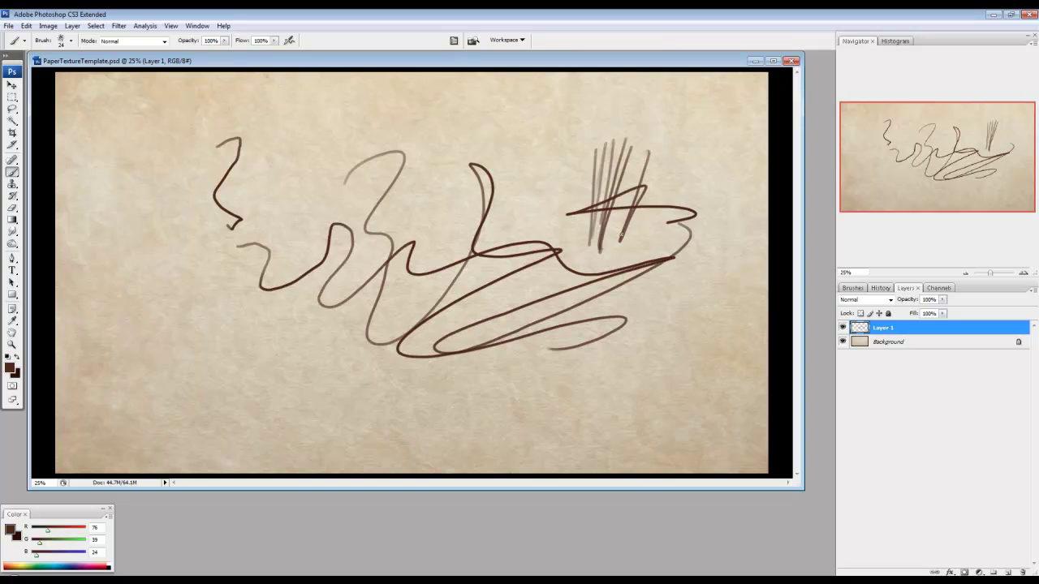
{"action": "mouse_move", "coordinate": [555, 258]}
{"action": "left_mouse_down"}
{"action": "mouse_move", "coordinate": [572, 344]}
{"action": "mouse_move", "coordinate": [431, 250]}
{"action": "left_mouse_up"}
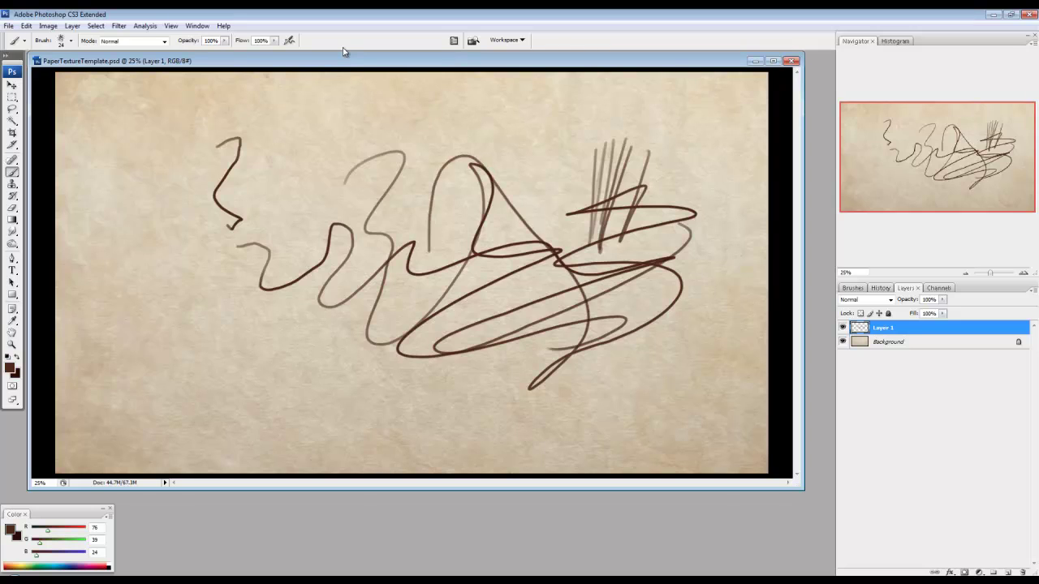
{"action": "key", "text": "Delete"}
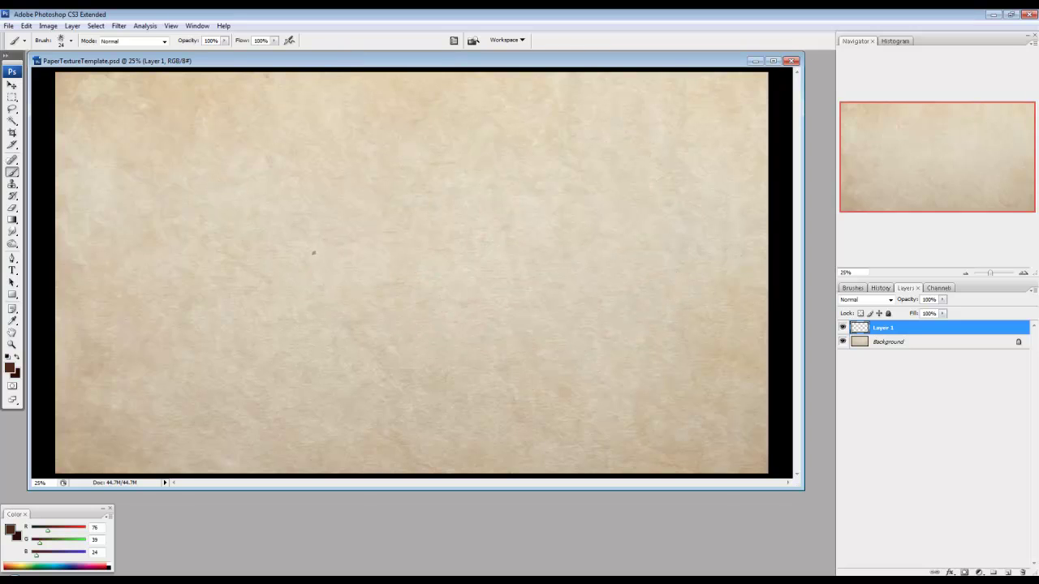
{"action": "mouse_move", "coordinate": [253, 153]}
{"action": "left_mouse_down"}
{"action": "mouse_move", "coordinate": [314, 195]}
{"action": "mouse_move", "coordinate": [365, 274]}
{"action": "mouse_move", "coordinate": [372, 326]}
{"action": "mouse_move", "coordinate": [419, 367]}
{"action": "mouse_move", "coordinate": [506, 383]}
{"action": "mouse_move", "coordinate": [669, 266]}
{"action": "mouse_move", "coordinate": [470, 121]}
{"action": "mouse_move", "coordinate": [509, 230]}
{"action": "mouse_move", "coordinate": [293, 296]}
{"action": "mouse_move", "coordinate": [435, 333]}
{"action": "mouse_move", "coordinate": [276, 329]}
{"action": "left_mouse_up"}
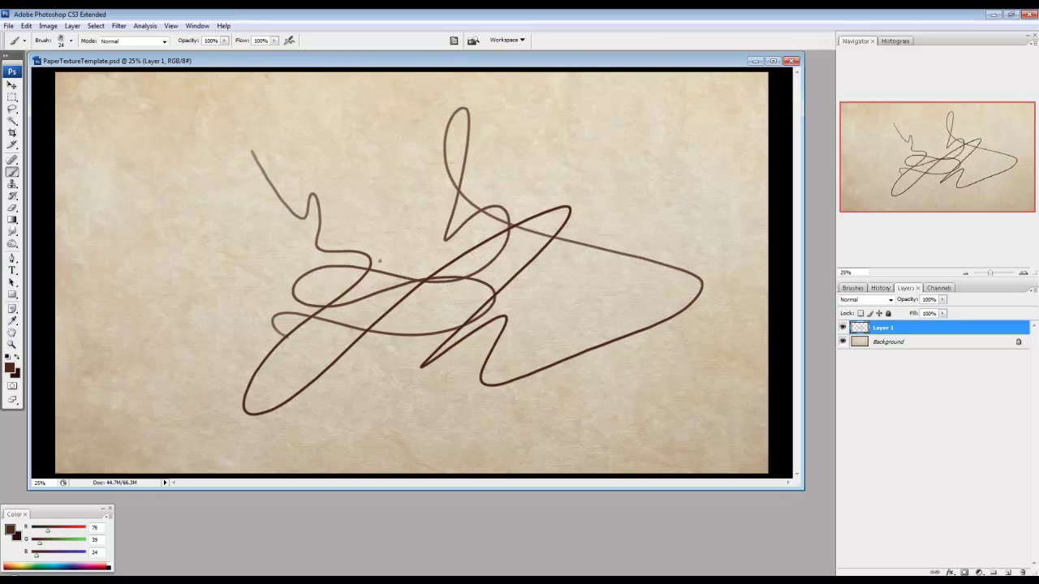
{"action": "key", "text": "ctrl+z"}
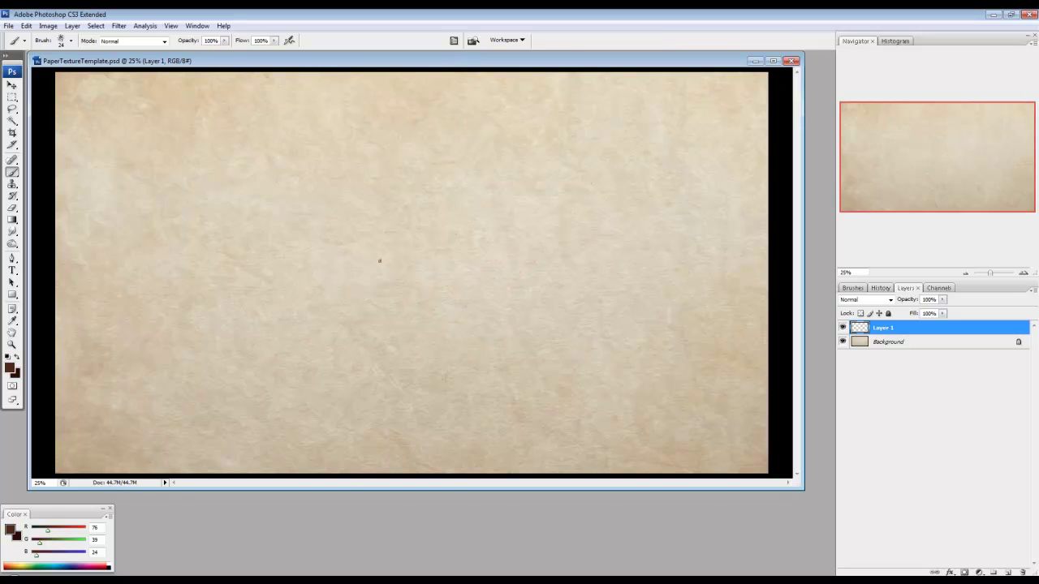
Reduce the brush size to 10 px, try long thin looping strokes on Layer 1, and remove them
{"action": "key", "text": "bracketleft"}
{"action": "key", "text": "bracketleft"}
{"action": "mouse_move", "coordinate": [328, 165]}
{"action": "left_mouse_down"}
{"action": "mouse_move", "coordinate": [381, 276]}
{"action": "mouse_move", "coordinate": [497, 209]}
{"action": "left_mouse_up"}
{"action": "mouse_move", "coordinate": [443, 187]}
{"action": "left_mouse_down"}
{"action": "mouse_move", "coordinate": [607, 343]}
{"action": "mouse_move", "coordinate": [544, 276]}
{"action": "mouse_move", "coordinate": [726, 297]}
{"action": "mouse_move", "coordinate": [261, 199]}
{"action": "mouse_move", "coordinate": [450, 262]}
{"action": "left_mouse_up"}
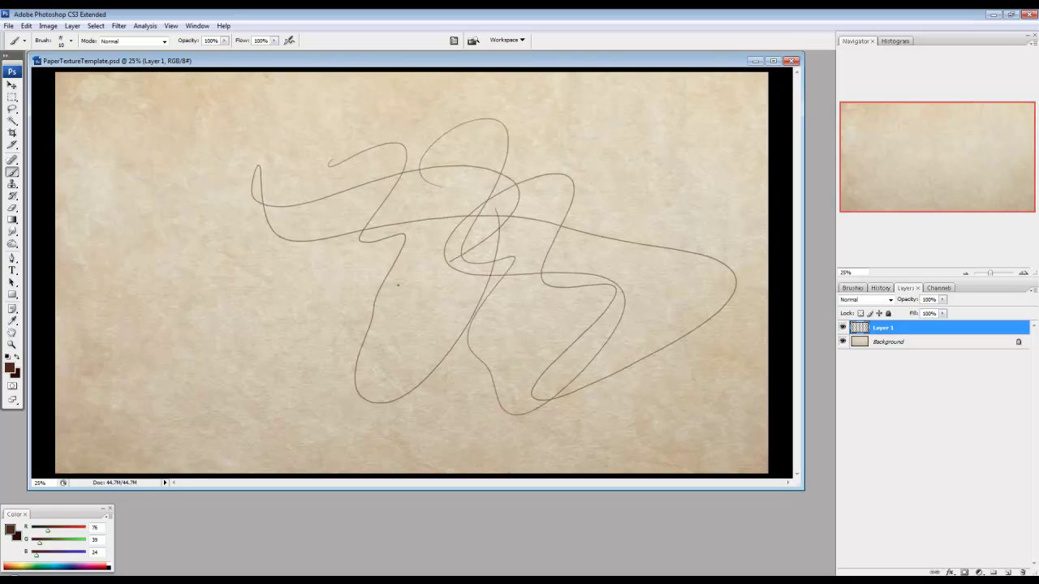
{"action": "mouse_move", "coordinate": [398, 284]}
{"action": "left_mouse_down"}
{"action": "mouse_move", "coordinate": [294, 357]}
{"action": "mouse_move", "coordinate": [338, 406]}
{"action": "mouse_move", "coordinate": [505, 317]}
{"action": "mouse_move", "coordinate": [531, 372]}
{"action": "mouse_move", "coordinate": [556, 365]}
{"action": "mouse_move", "coordinate": [609, 152]}
{"action": "mouse_move", "coordinate": [623, 176]}
{"action": "mouse_move", "coordinate": [513, 279]}
{"action": "mouse_move", "coordinate": [519, 322]}
{"action": "mouse_move", "coordinate": [576, 353]}
{"action": "mouse_move", "coordinate": [438, 402]}
{"action": "left_mouse_up"}
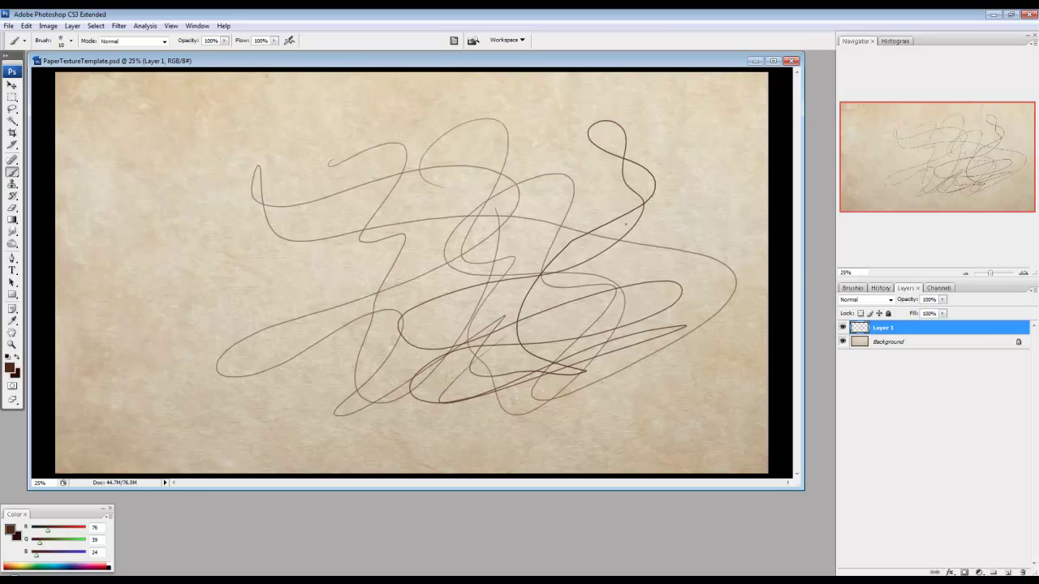
{"action": "key", "text": "ctrl+z"}
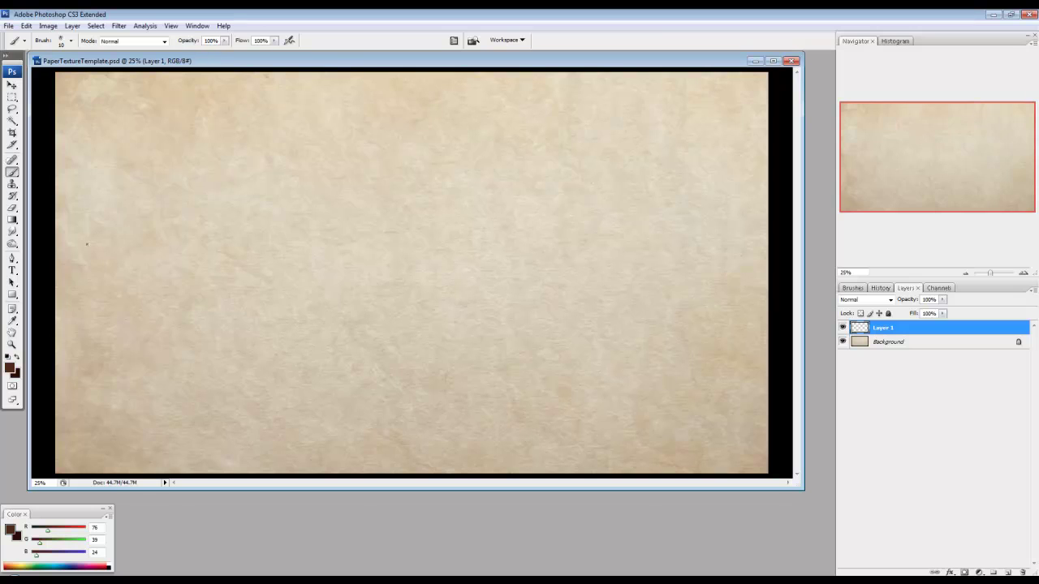
Try a thin looping stroke at 33.33% zoom, return the view to 25% and undo the stroke
{"action": "left_click", "coordinate": [12, 344]}
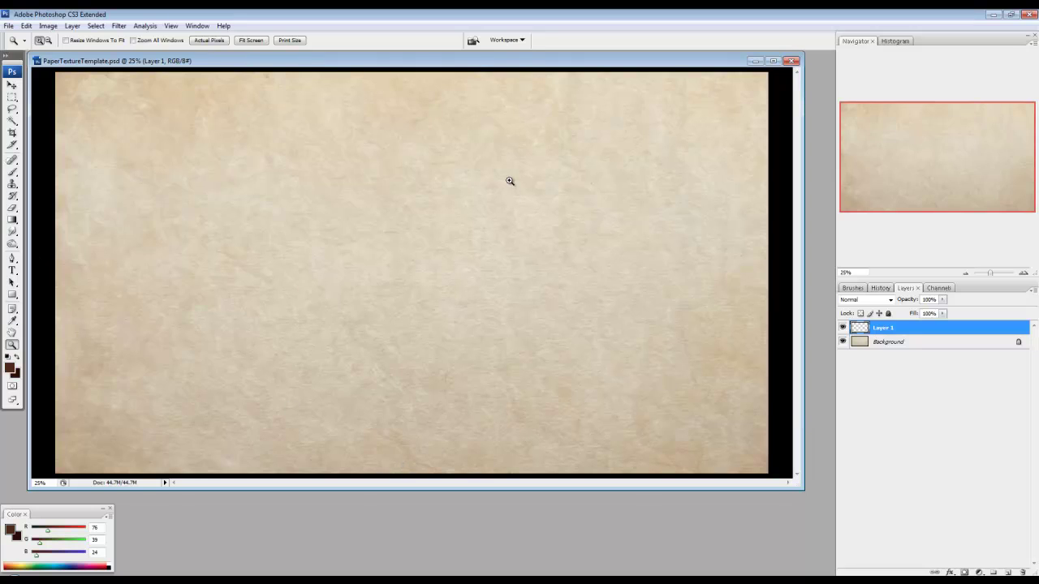
{"action": "left_click", "coordinate": [568, 236]}
{"action": "key", "text": "b"}
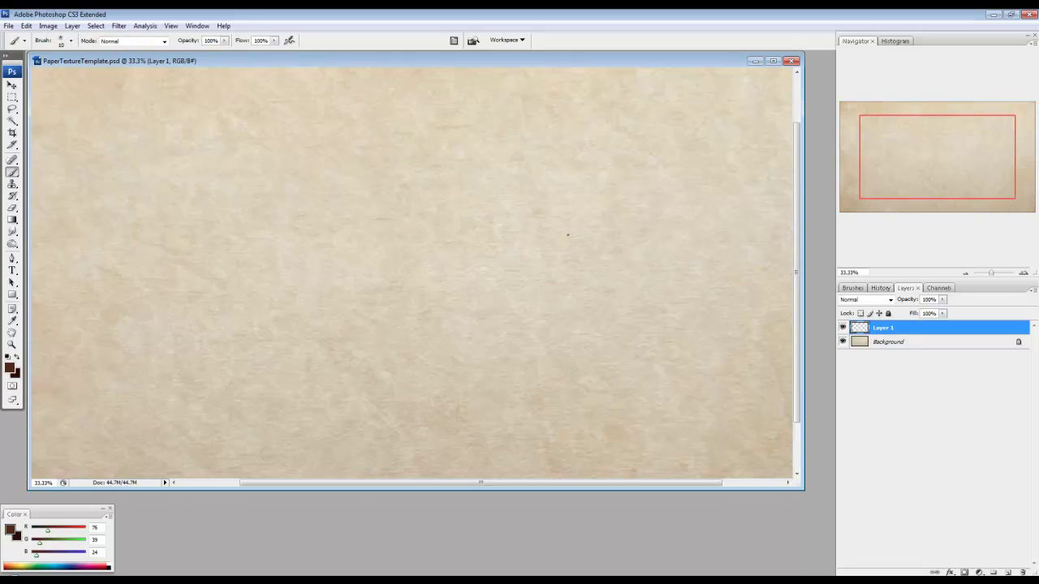
{"action": "mouse_move", "coordinate": [346, 231]}
{"action": "left_mouse_down"}
{"action": "mouse_move", "coordinate": [452, 186]}
{"action": "mouse_move", "coordinate": [439, 291]}
{"action": "mouse_move", "coordinate": [516, 365]}
{"action": "mouse_move", "coordinate": [451, 171]}
{"action": "mouse_move", "coordinate": [505, 238]}
{"action": "mouse_move", "coordinate": [420, 304]}
{"action": "mouse_move", "coordinate": [496, 306]}
{"action": "mouse_move", "coordinate": [513, 372]}
{"action": "mouse_move", "coordinate": [736, 331]}
{"action": "mouse_move", "coordinate": [617, 261]}
{"action": "mouse_move", "coordinate": [590, 142]}
{"action": "mouse_move", "coordinate": [560, 182]}
{"action": "left_mouse_up"}
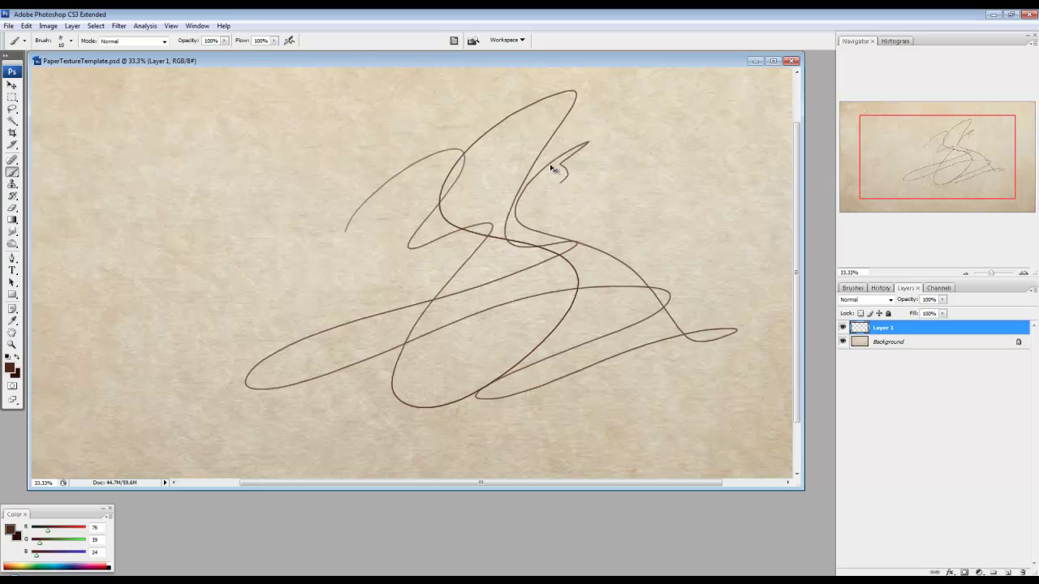
{"action": "key", "text": "ctrl+minus"}
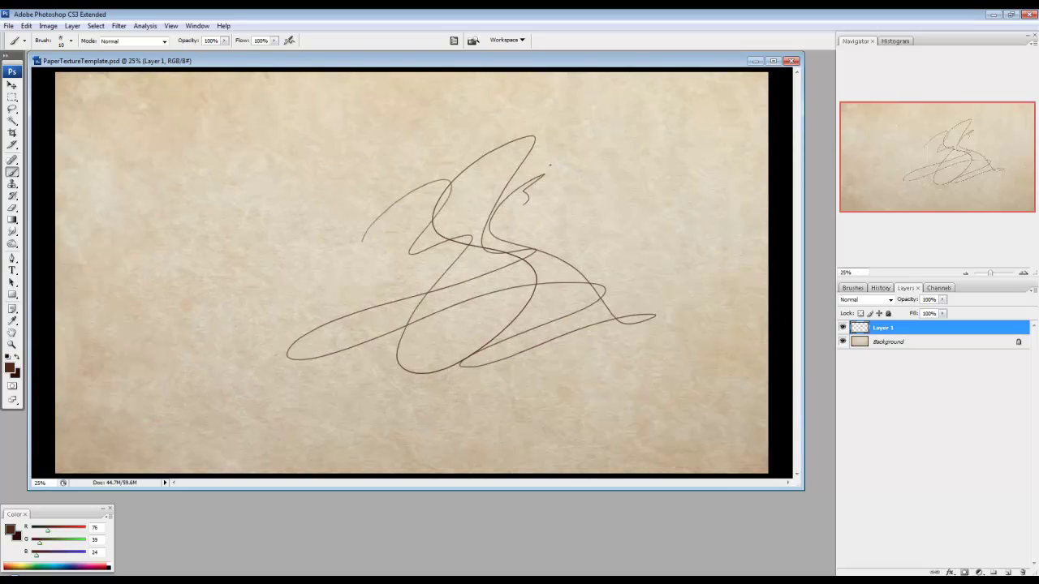
{"action": "key", "text": "ctrl+z"}
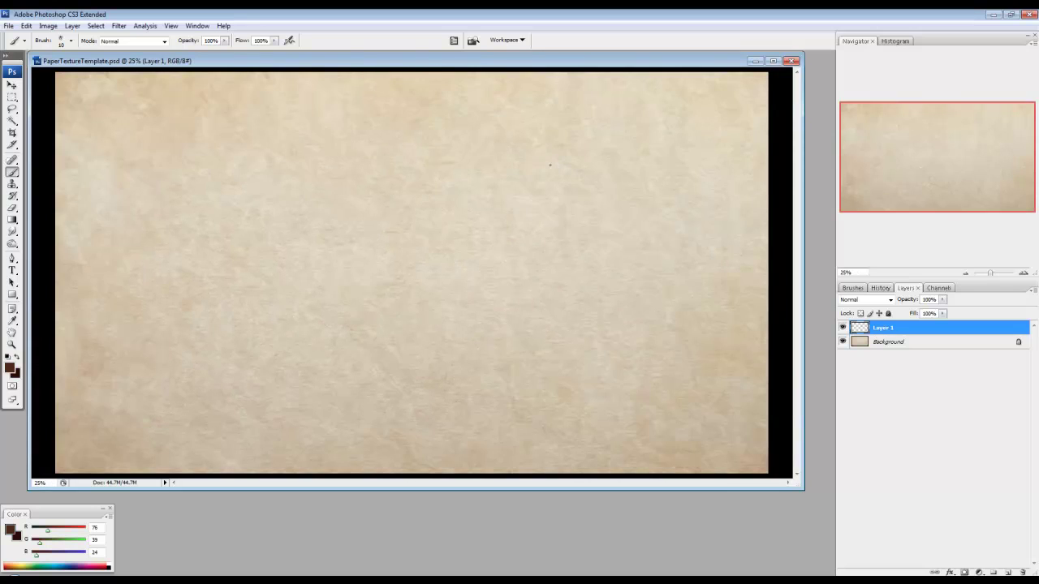
Paint two rounds of thin, continuous looping strokes over the middle of the paper and undo each one
{"action": "mouse_move", "coordinate": [310, 200]}
{"action": "left_mouse_down"}
{"action": "mouse_move", "coordinate": [388, 142]}
{"action": "mouse_move", "coordinate": [369, 284]}
{"action": "mouse_move", "coordinate": [452, 307]}
{"action": "mouse_move", "coordinate": [541, 374]}
{"action": "mouse_move", "coordinate": [703, 355]}
{"action": "left_mouse_up"}
{"action": "key", "text": "ctrl+z"}
{"action": "mouse_move", "coordinate": [382, 187]}
{"action": "left_mouse_down"}
{"action": "mouse_move", "coordinate": [384, 232]}
{"action": "mouse_move", "coordinate": [442, 335]}
{"action": "mouse_move", "coordinate": [645, 305]}
{"action": "mouse_move", "coordinate": [520, 172]}
{"action": "mouse_move", "coordinate": [479, 229]}
{"action": "mouse_move", "coordinate": [458, 312]}
{"action": "mouse_move", "coordinate": [430, 195]}
{"action": "mouse_move", "coordinate": [414, 196]}
{"action": "mouse_move", "coordinate": [399, 245]}
{"action": "left_mouse_up"}
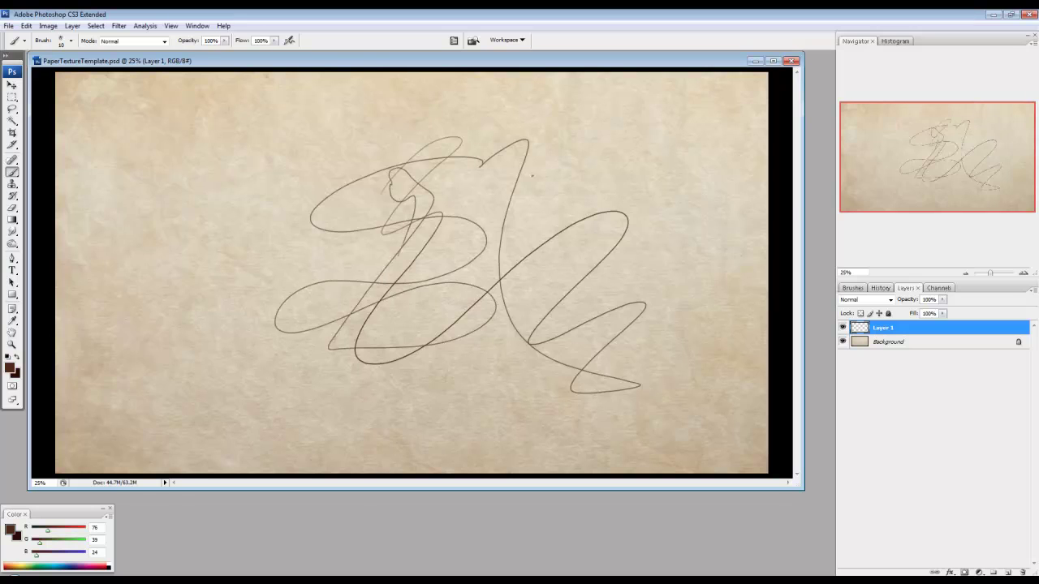
{"action": "key", "text": "ctrl+z"}
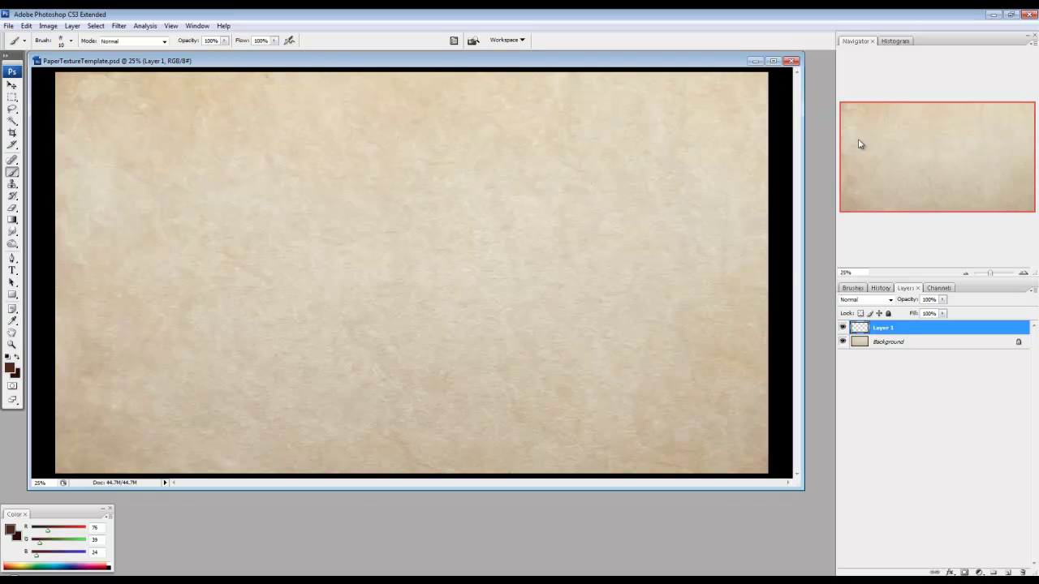
Look through the available brush presets from the canvas and close the list without choosing another brush
{"action": "right_click", "coordinate": [484, 199]}
{"action": "mouse_move", "coordinate": [612, 284]}
{"action": "left_mouse_down"}
{"action": "mouse_move", "coordinate": [627, 496]}
{"action": "mouse_move", "coordinate": [625, 270]}
{"action": "left_mouse_up"}
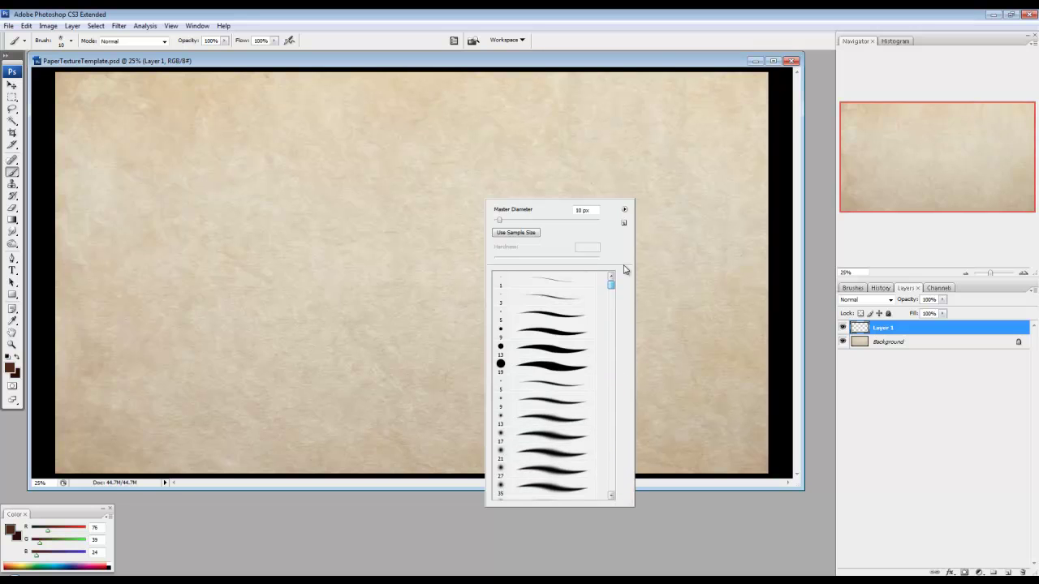
{"action": "left_click", "coordinate": [572, 61]}
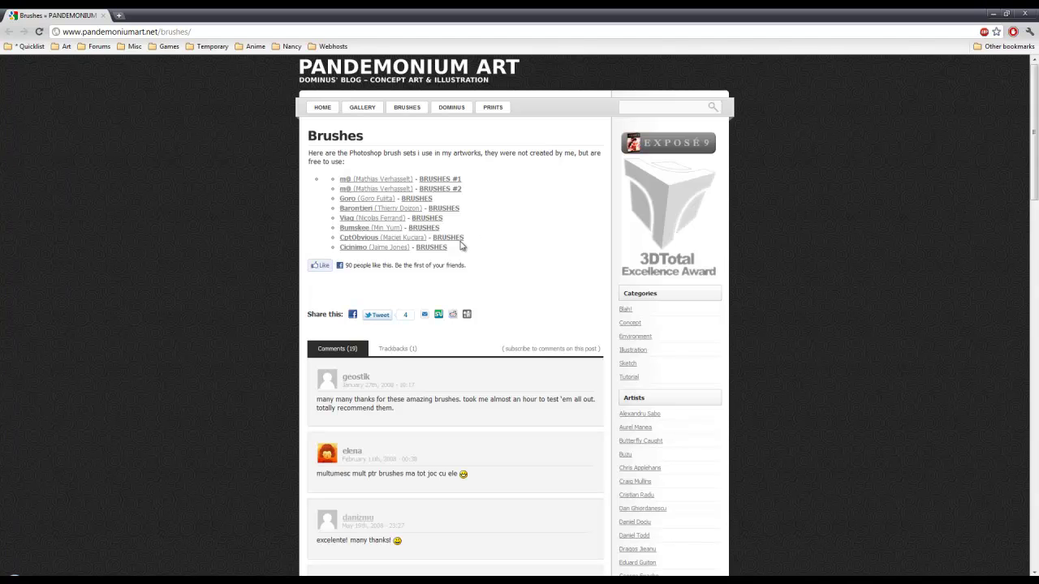
View the artist site linked beside the Cicinimo brush set on the Pandemonium Art brushes page, and close it
{"action": "left_click", "coordinate": [391, 247]}
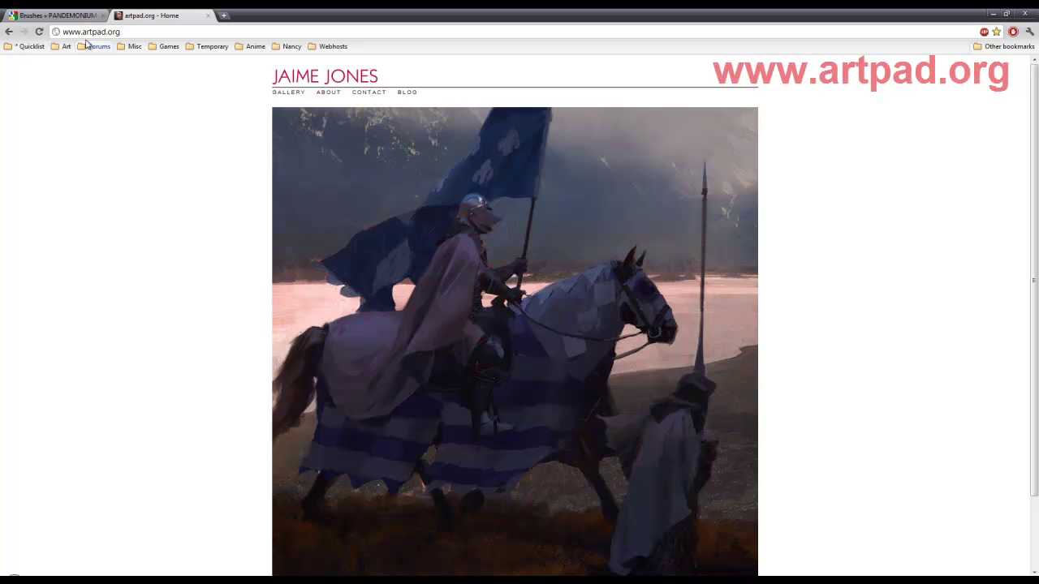
{"action": "middle_click", "coordinate": [151, 15]}
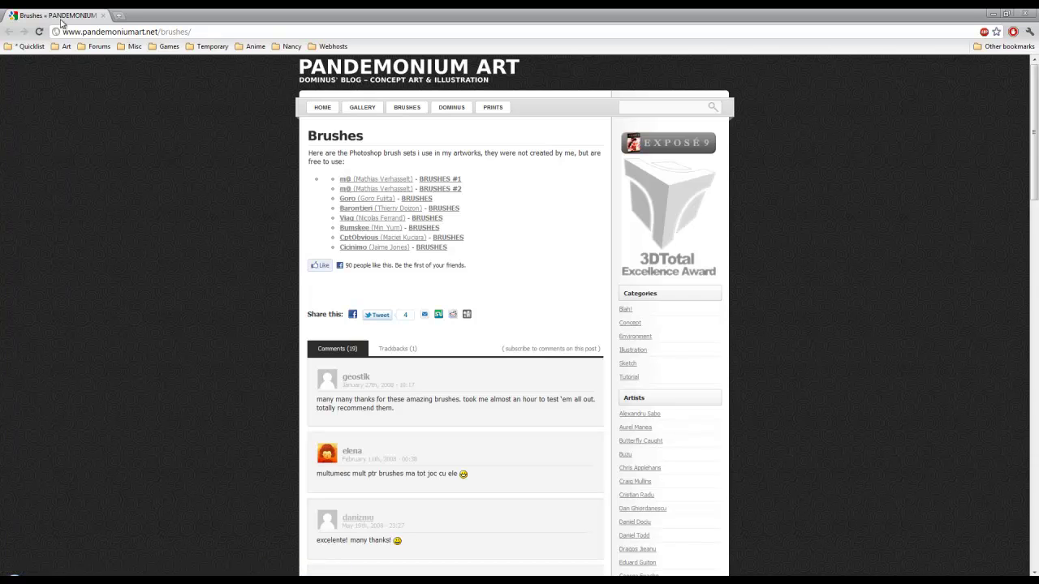
Switch back to Photoshop and enlarge the PaperTextureTemplate.psd window to widen the black margin around the canvas
{"action": "key", "text": "alt+Tab"}
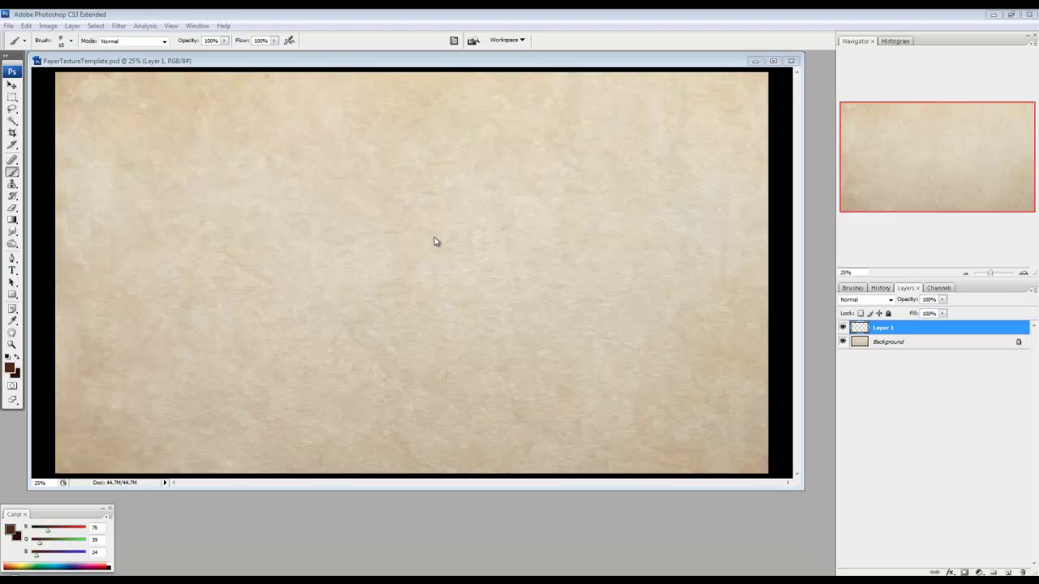
{"action": "left_click", "coordinate": [361, 65]}
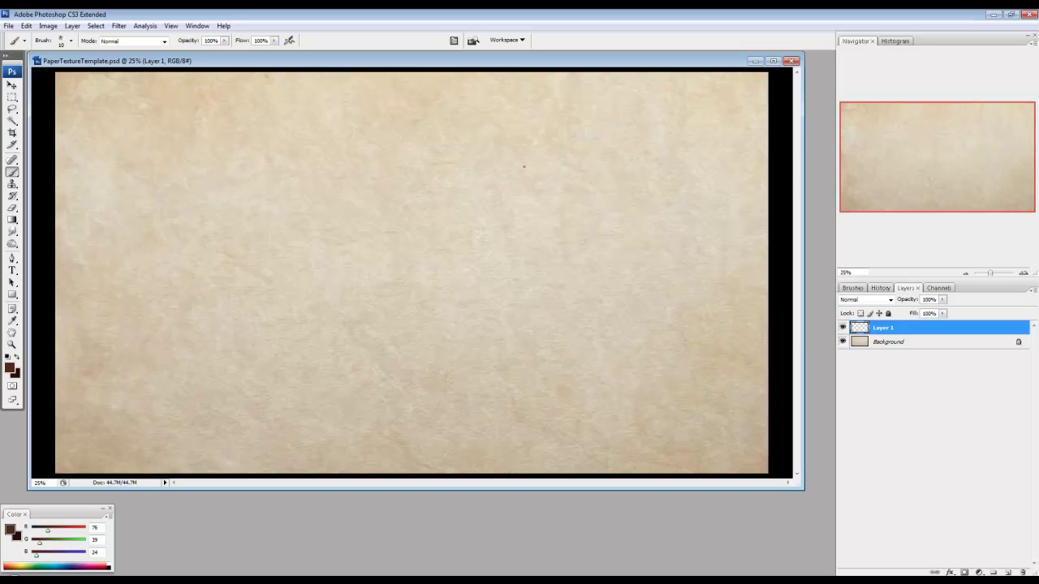
{"action": "left_click_drag", "start_coordinate": [802, 488], "coordinate": [821, 507]}
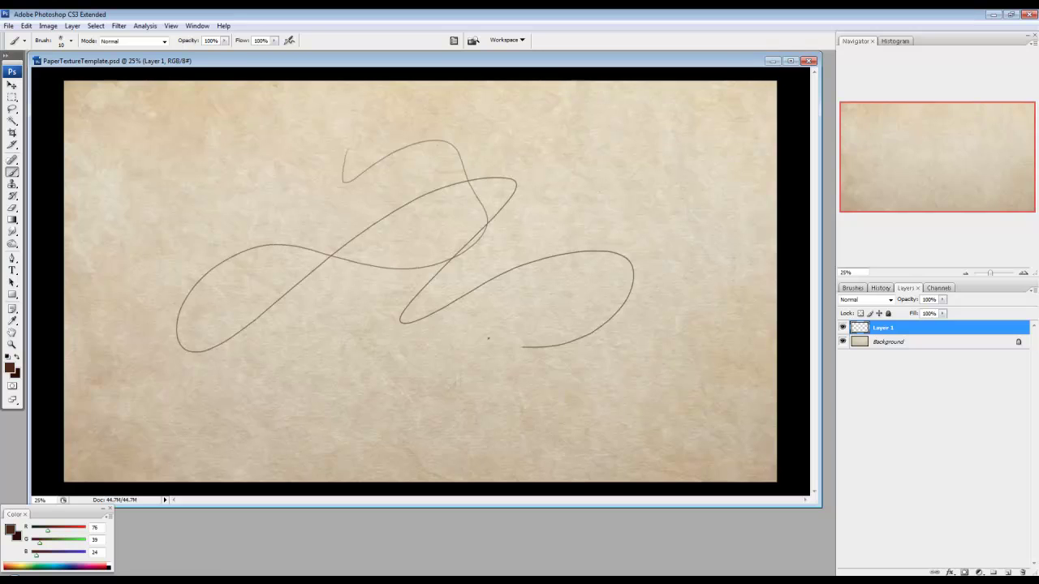